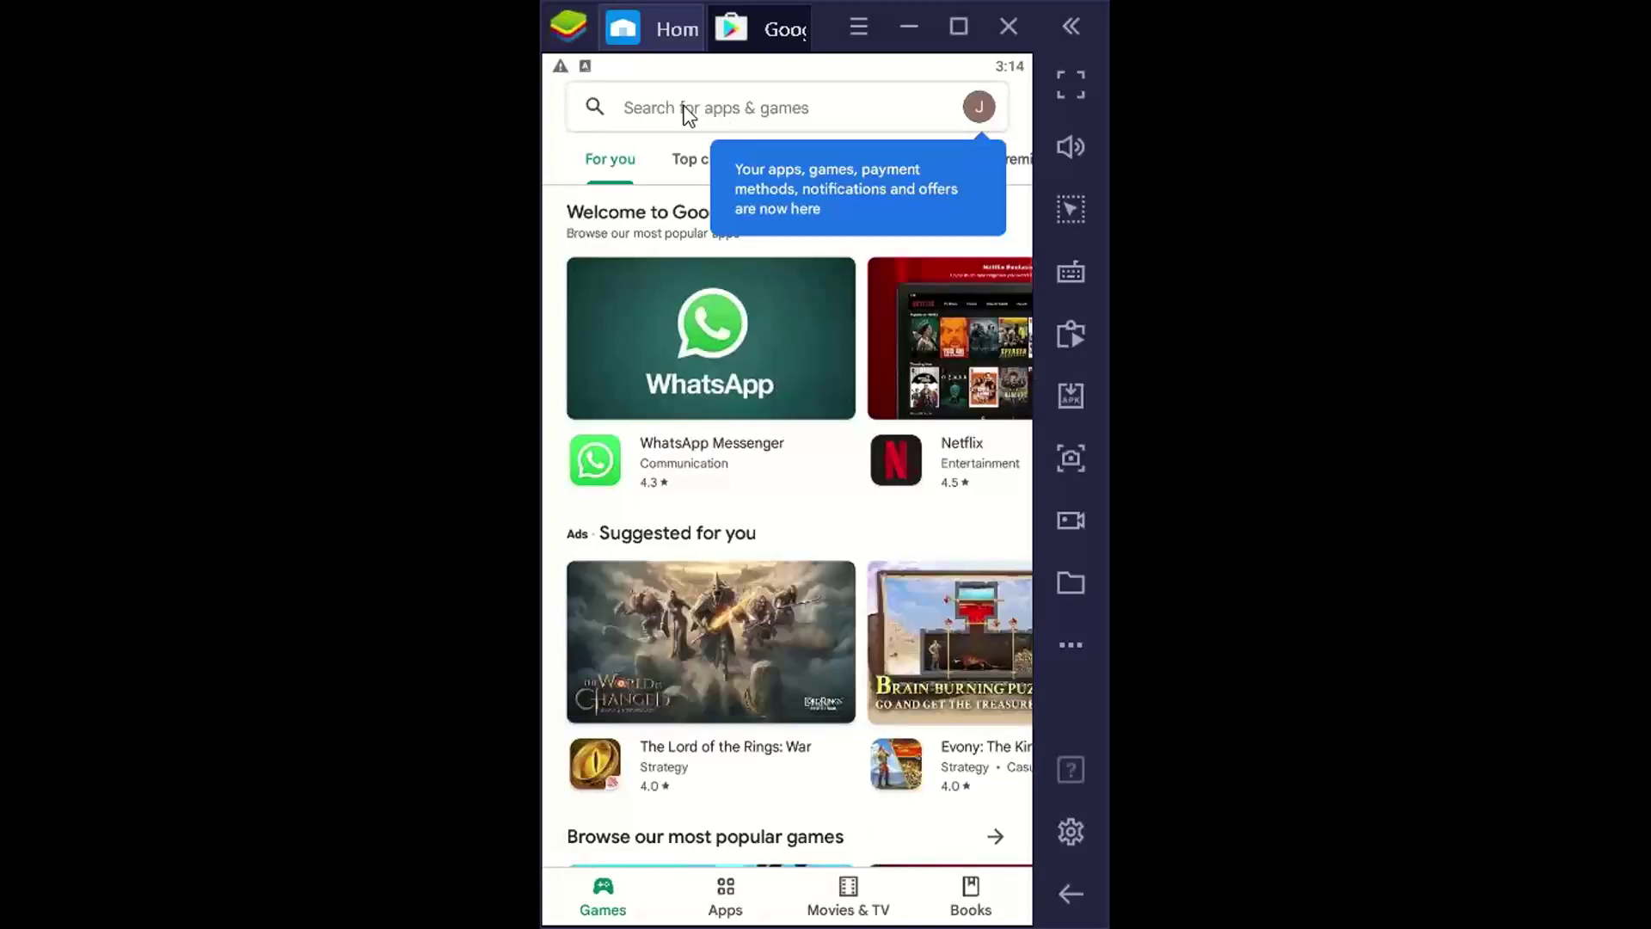
Search the Google Play Store for 'primenet employee'.
{"action": "left_click", "coordinate": [686, 108]}
{"action": "type", "text": "primenet"}
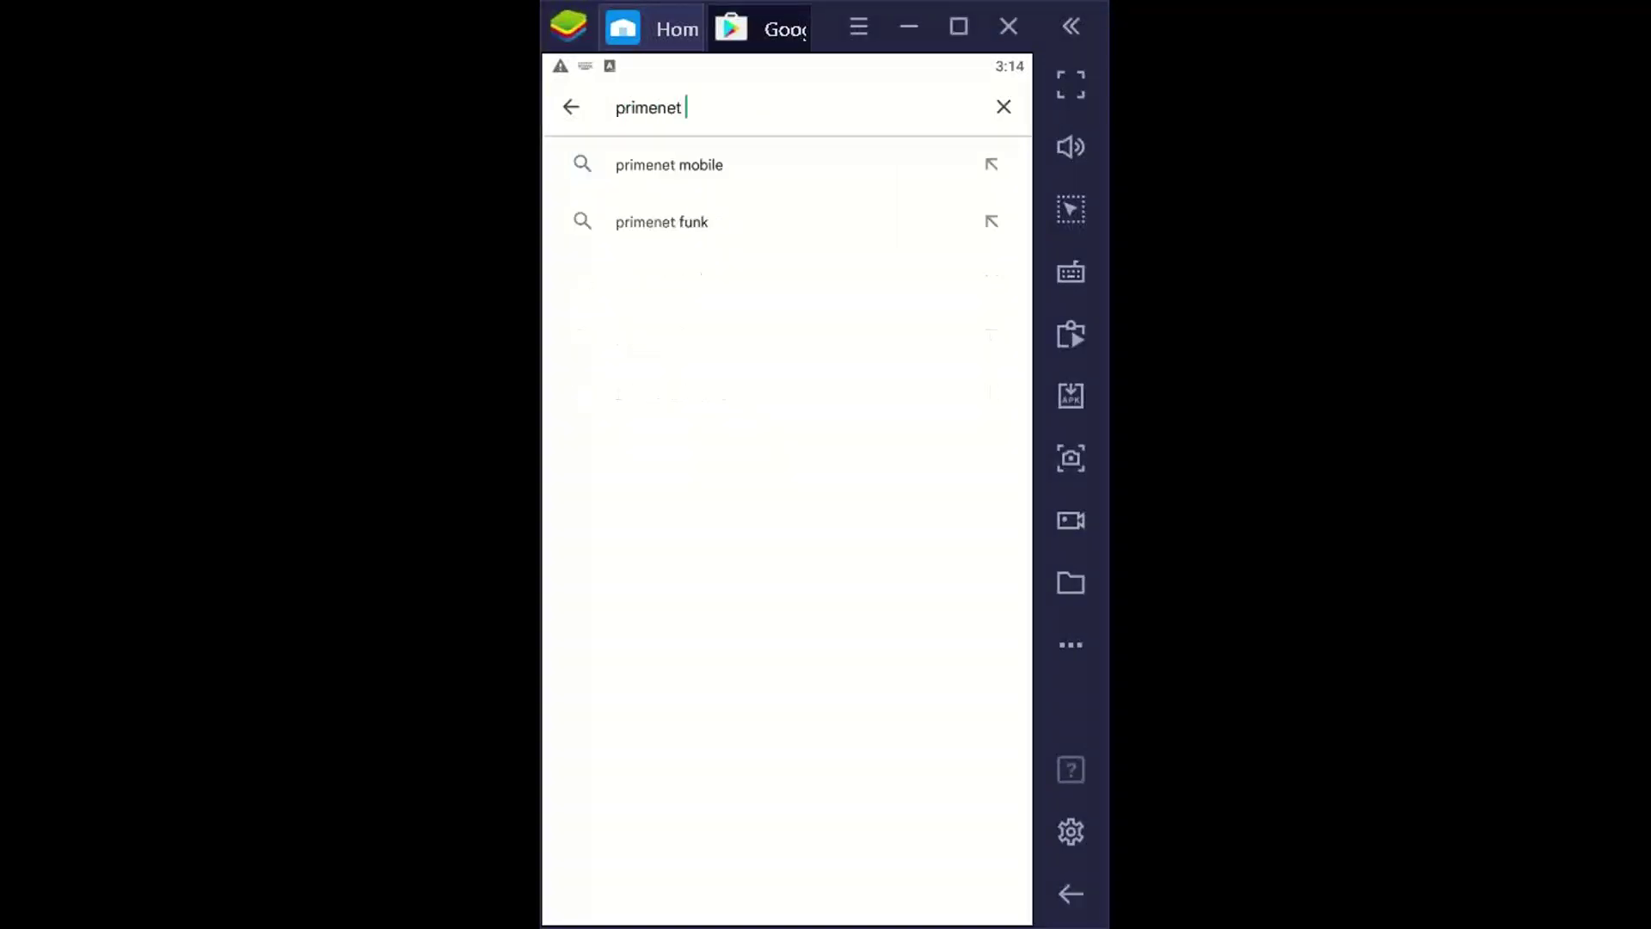
{"action": "type", "text": " emplo"}
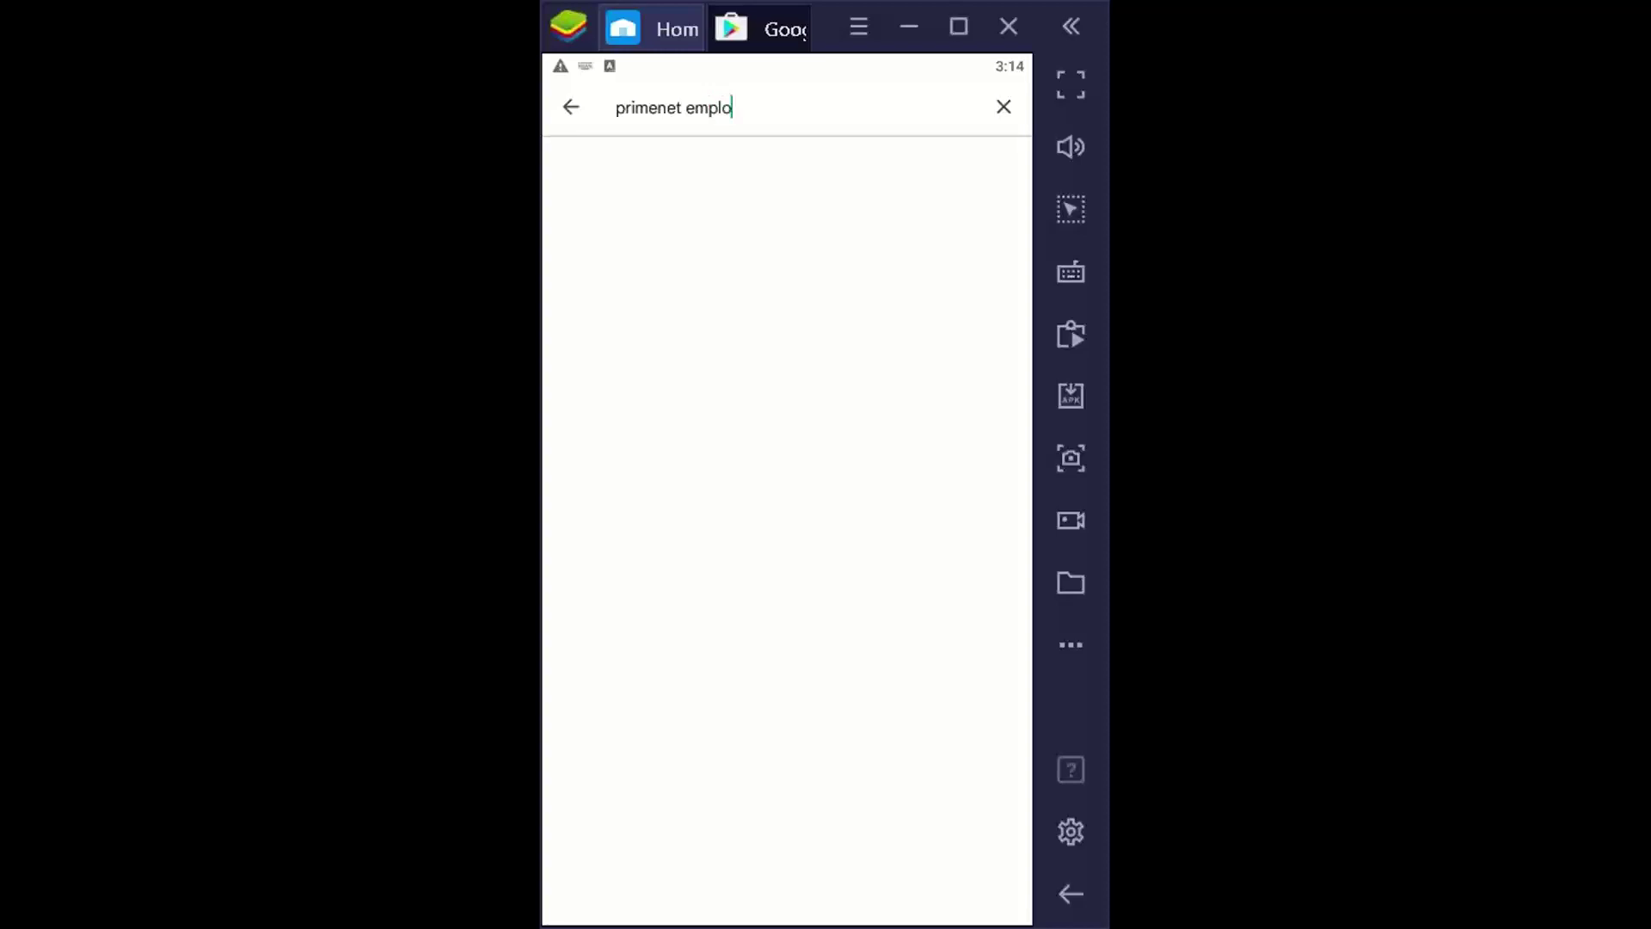
{"action": "type", "text": "yee"}
{"action": "key", "text": "Return"}
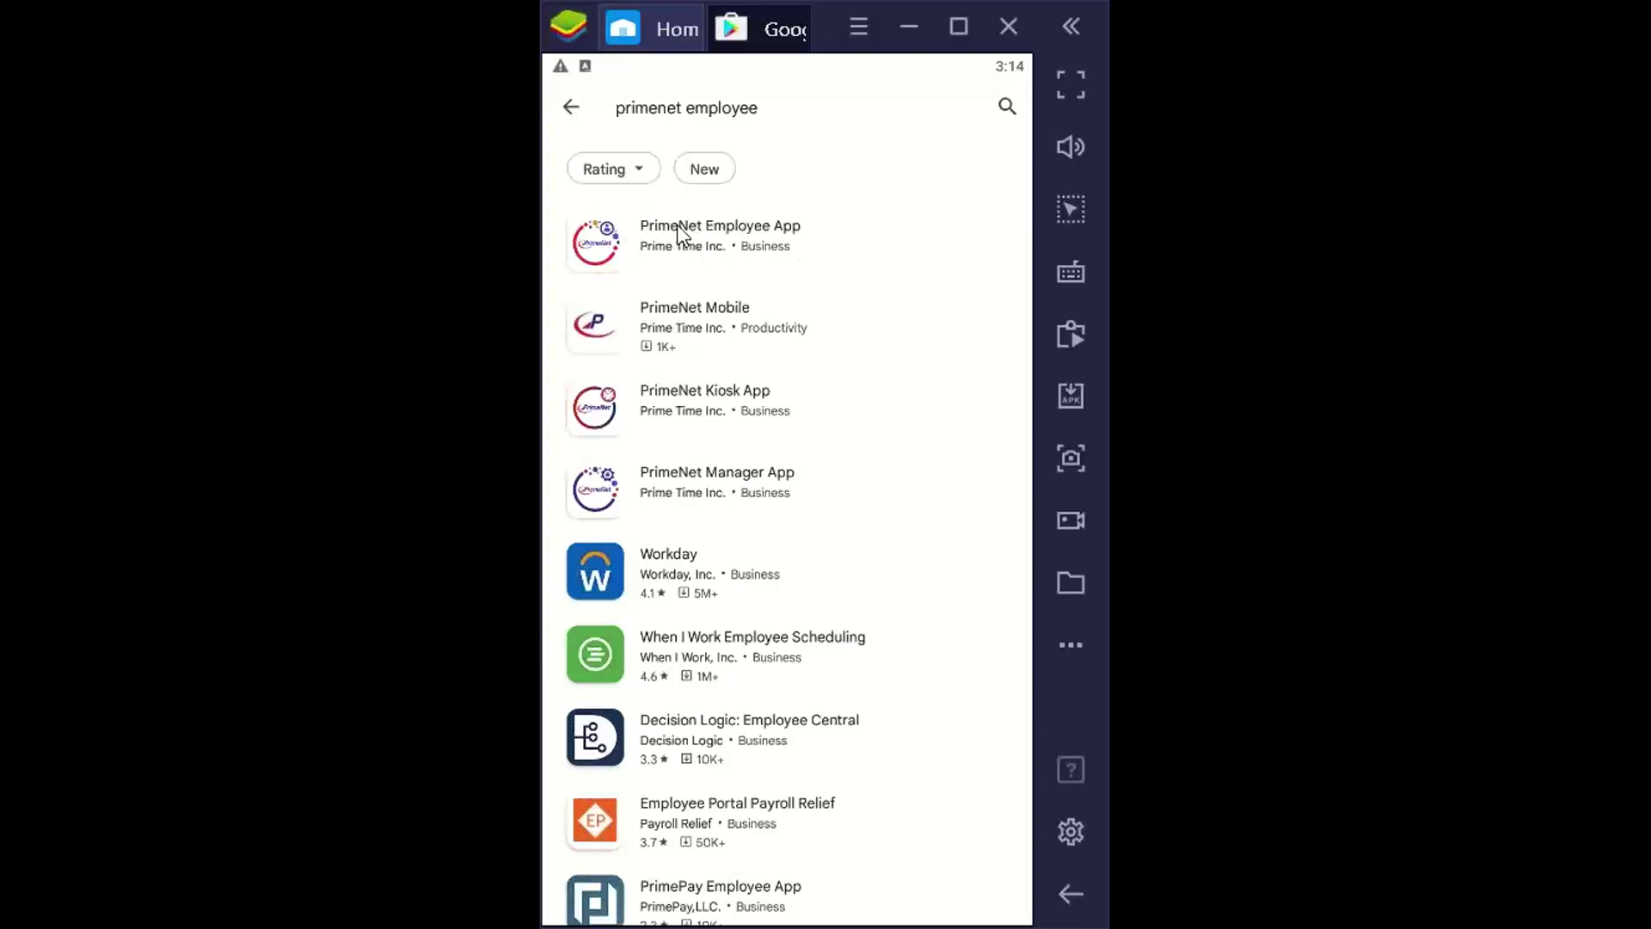
Open the PrimeNet Employee App store page and install the app.
{"action": "left_click", "coordinate": [606, 245]}
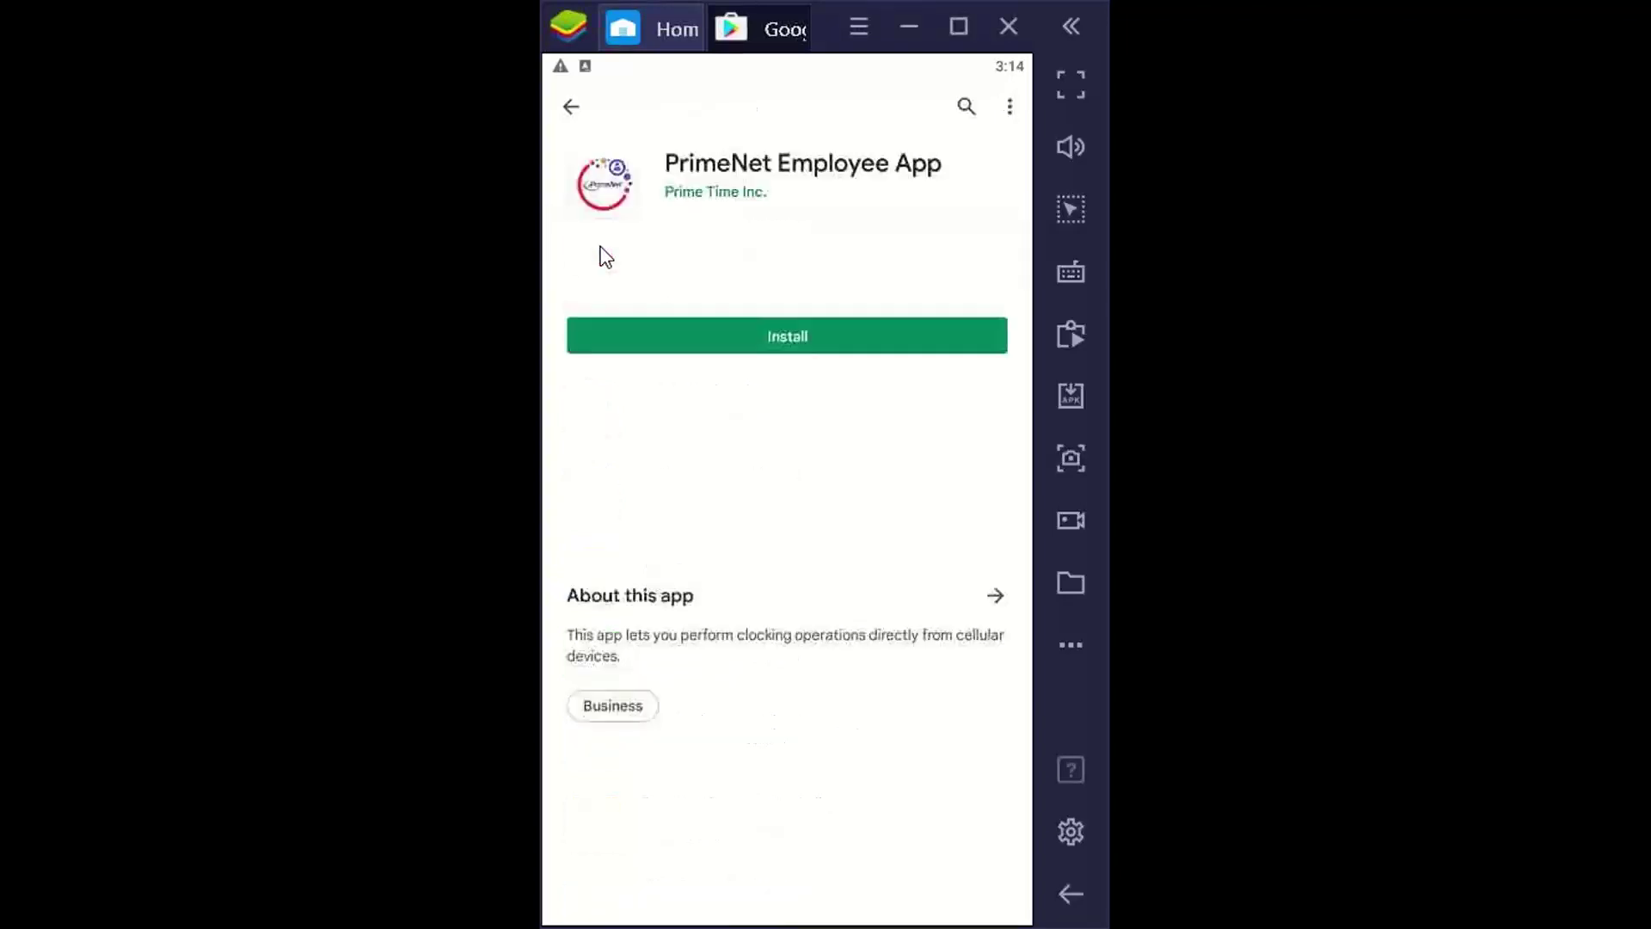
{"action": "left_click", "coordinate": [779, 334]}
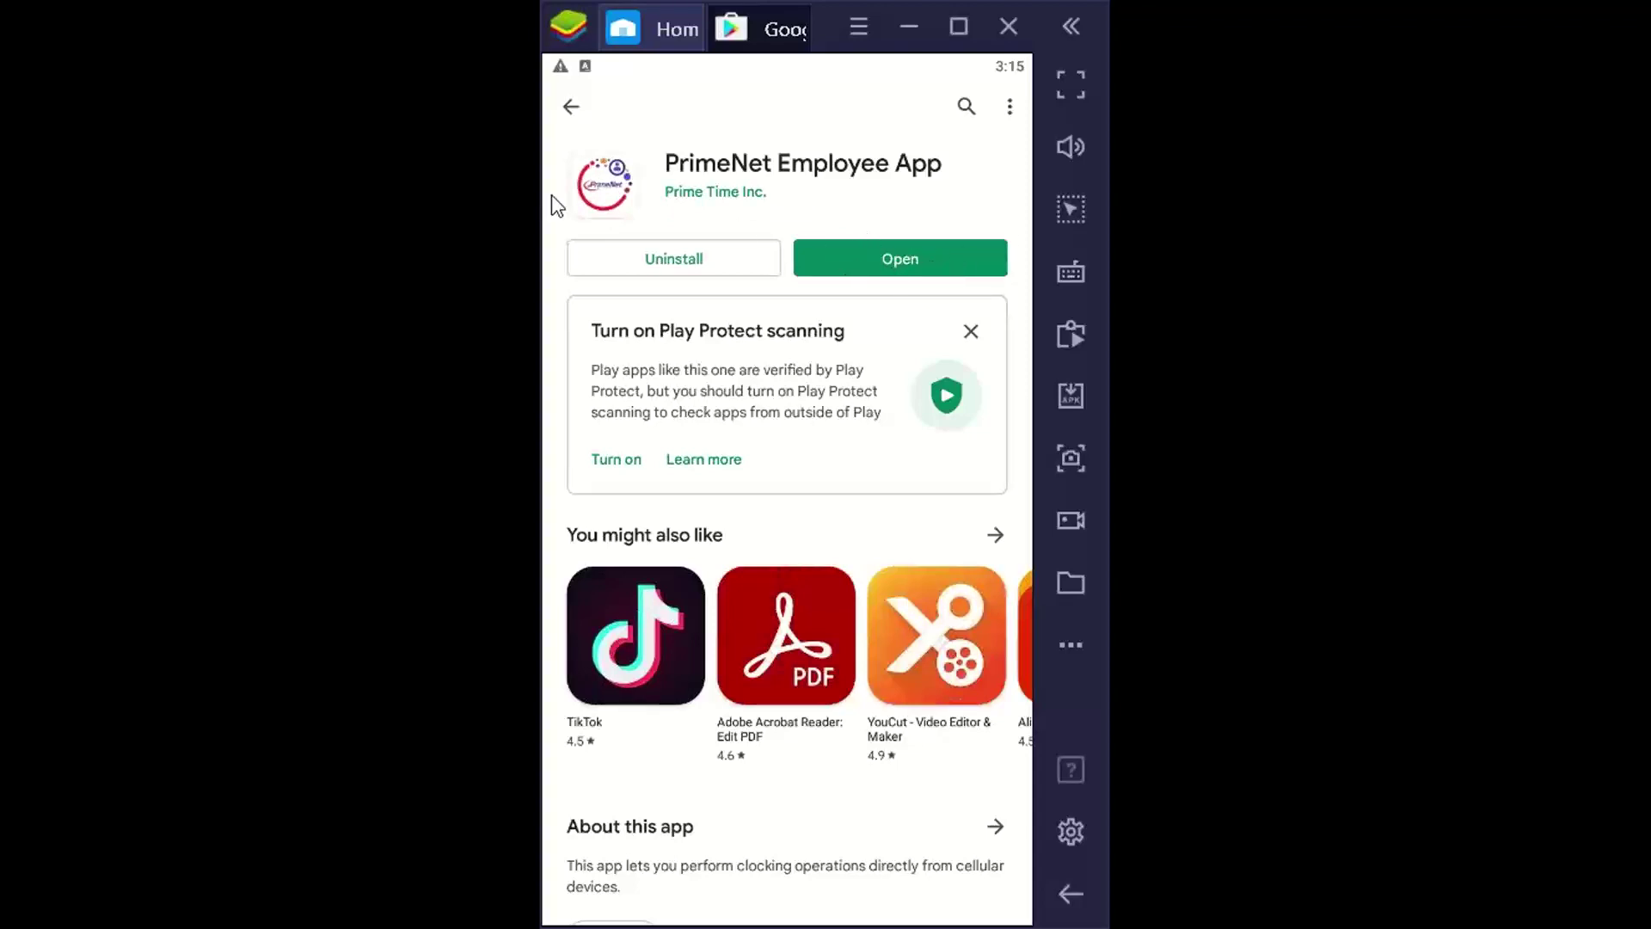
Launch PrimeNet Employee App and scroll its privacy policy down to the I AGREE button.
{"action": "left_click", "coordinate": [899, 261]}
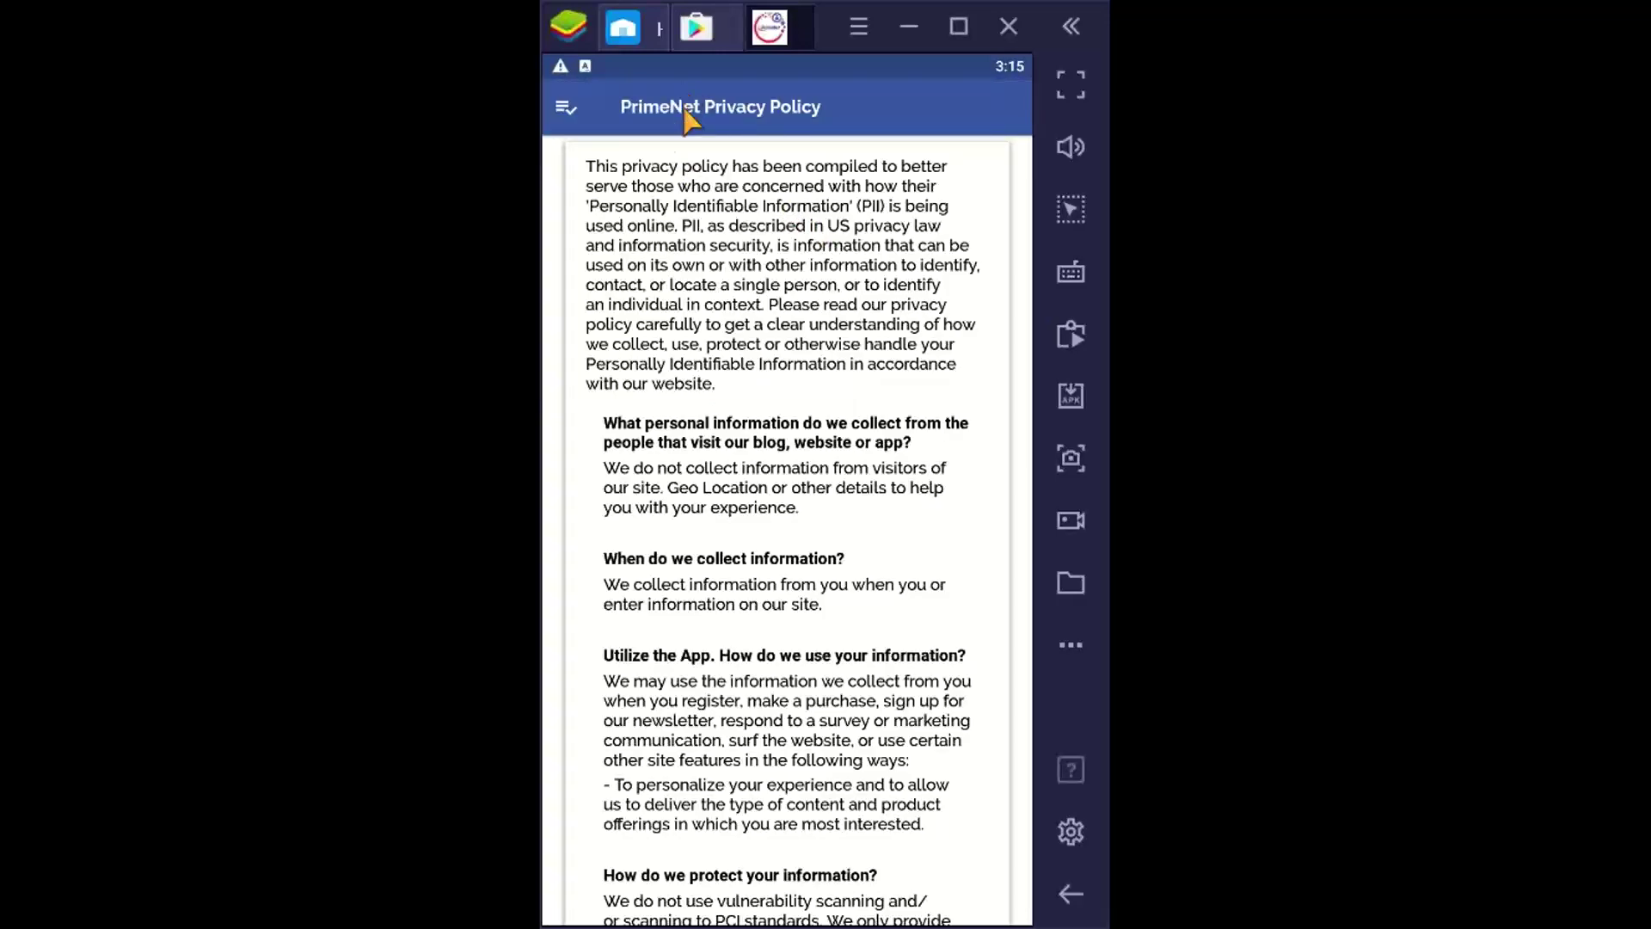
{"action": "scroll", "coordinate": [780, 361], "scroll_direction": "down", "scroll_amount": 5}
{"action": "scroll", "coordinate": [779, 357], "scroll_direction": "down", "scroll_amount": 15}
{"action": "scroll", "coordinate": [779, 370], "scroll_direction": "down", "scroll_amount": 9}
{"action": "scroll", "coordinate": [779, 370], "scroll_direction": "up", "scroll_amount": 12}
{"action": "scroll", "coordinate": [800, 421], "scroll_direction": "up", "scroll_amount": 13}
{"action": "scroll", "coordinate": [800, 421], "scroll_direction": "up", "scroll_amount": 3}
{"action": "scroll", "coordinate": [852, 482], "scroll_direction": "down", "scroll_amount": 10}
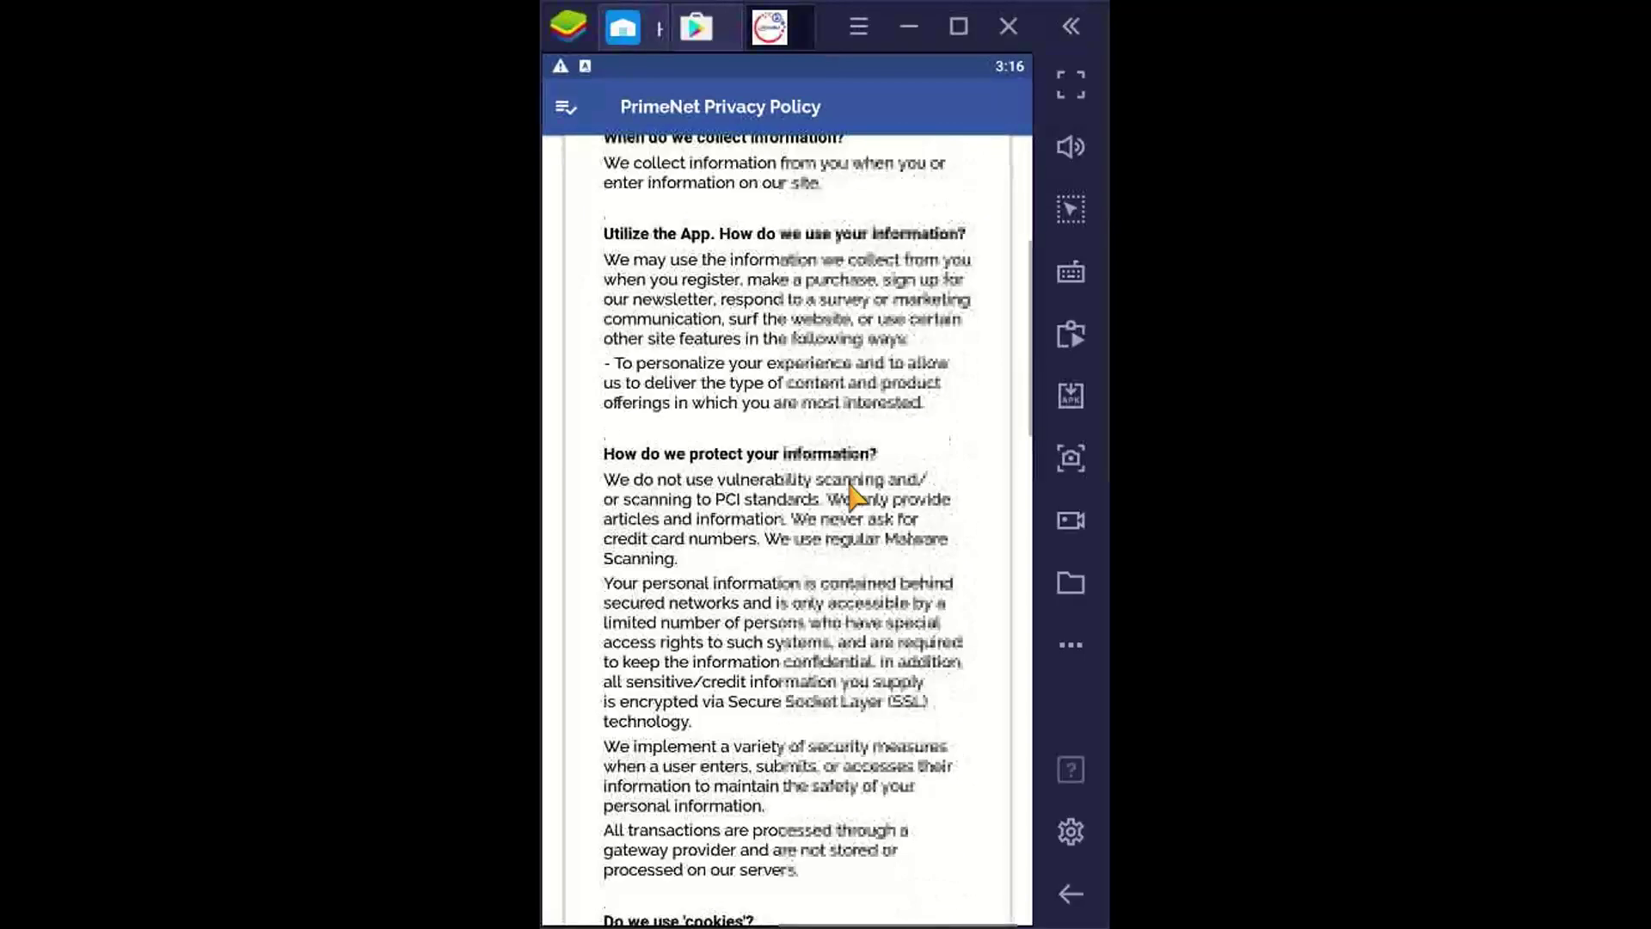
{"action": "scroll", "coordinate": [851, 495], "scroll_direction": "down", "scroll_amount": 1}
{"action": "scroll", "coordinate": [852, 494], "scroll_direction": "up", "scroll_amount": 4}
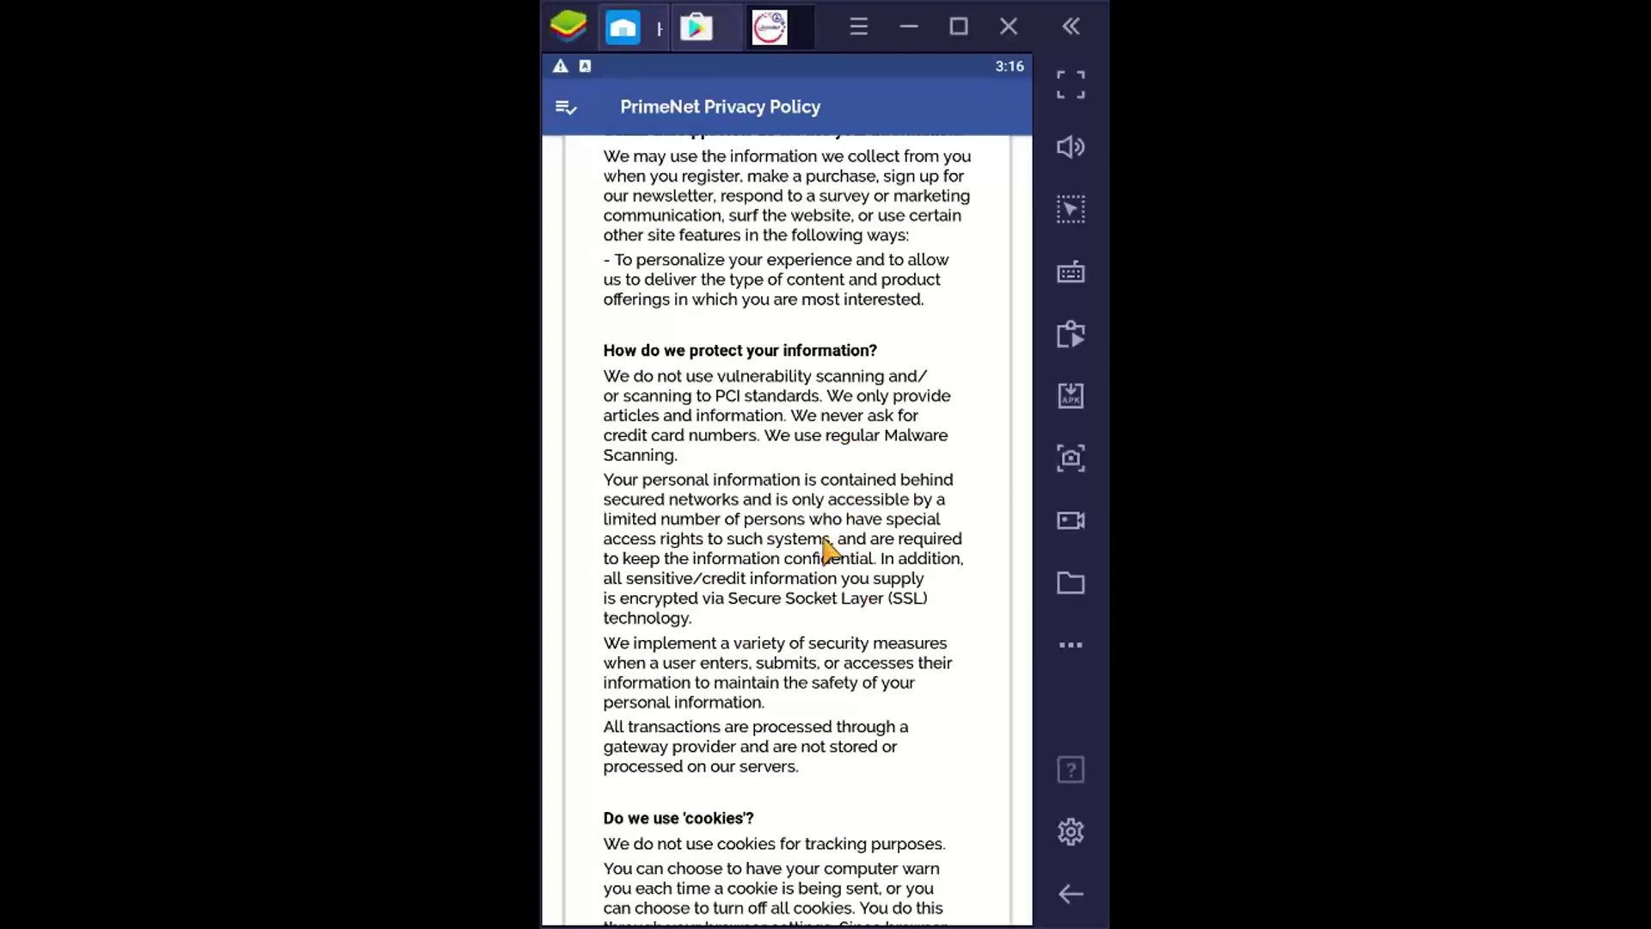
{"action": "scroll", "coordinate": [826, 548], "scroll_direction": "down", "scroll_amount": 12}
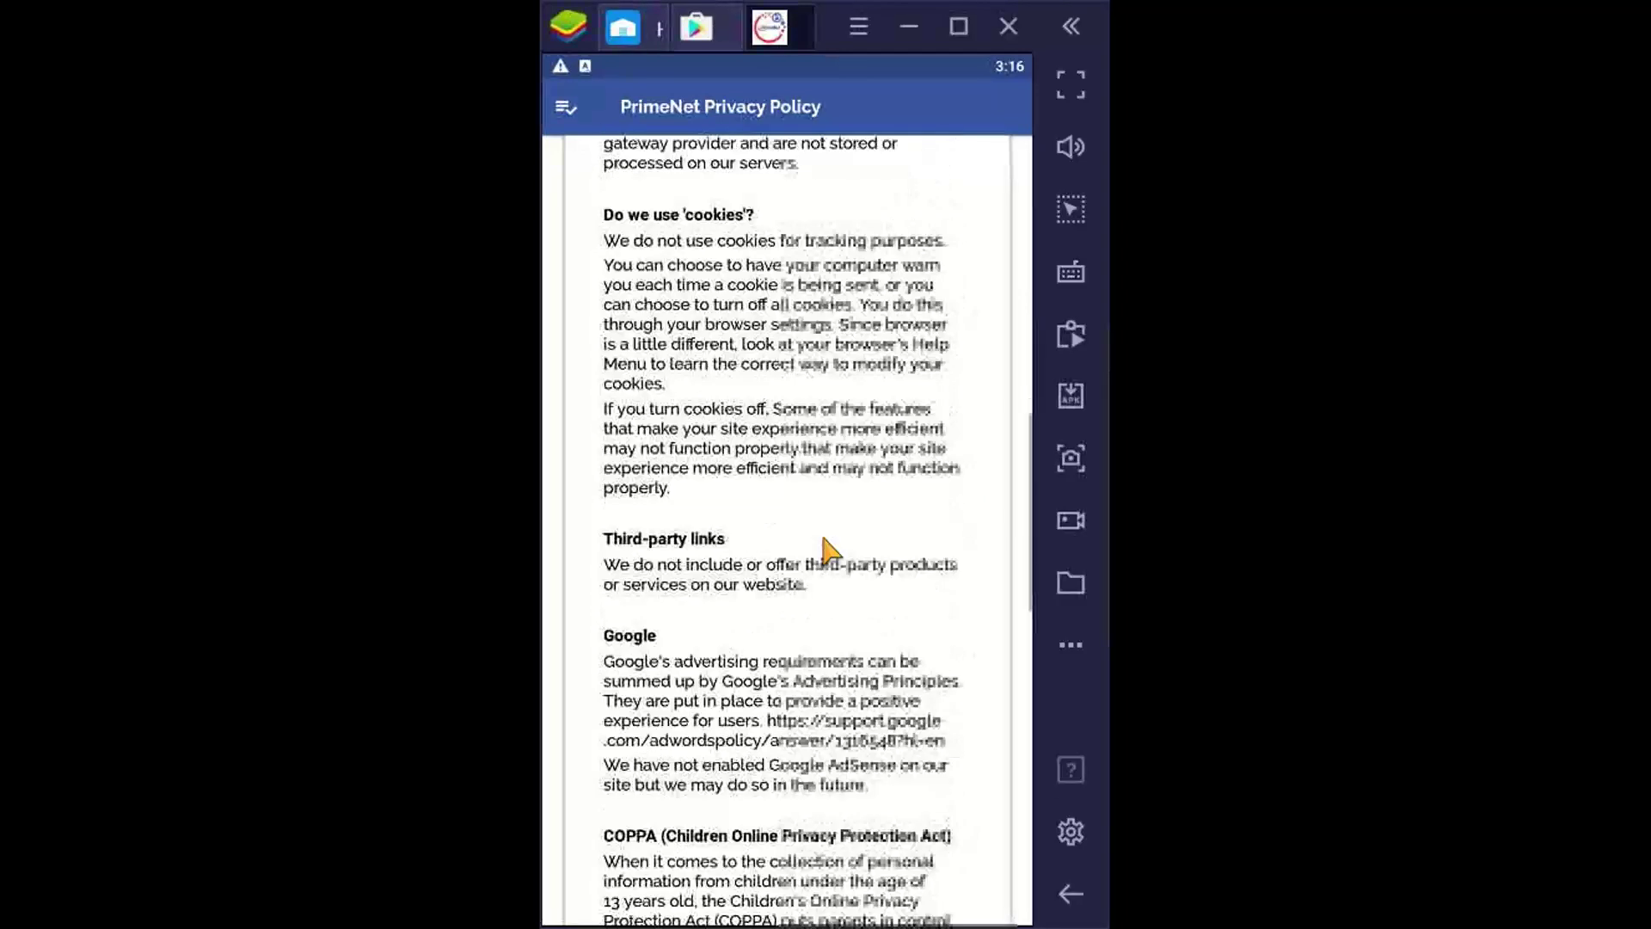
{"action": "scroll", "coordinate": [827, 547], "scroll_direction": "down", "scroll_amount": 10}
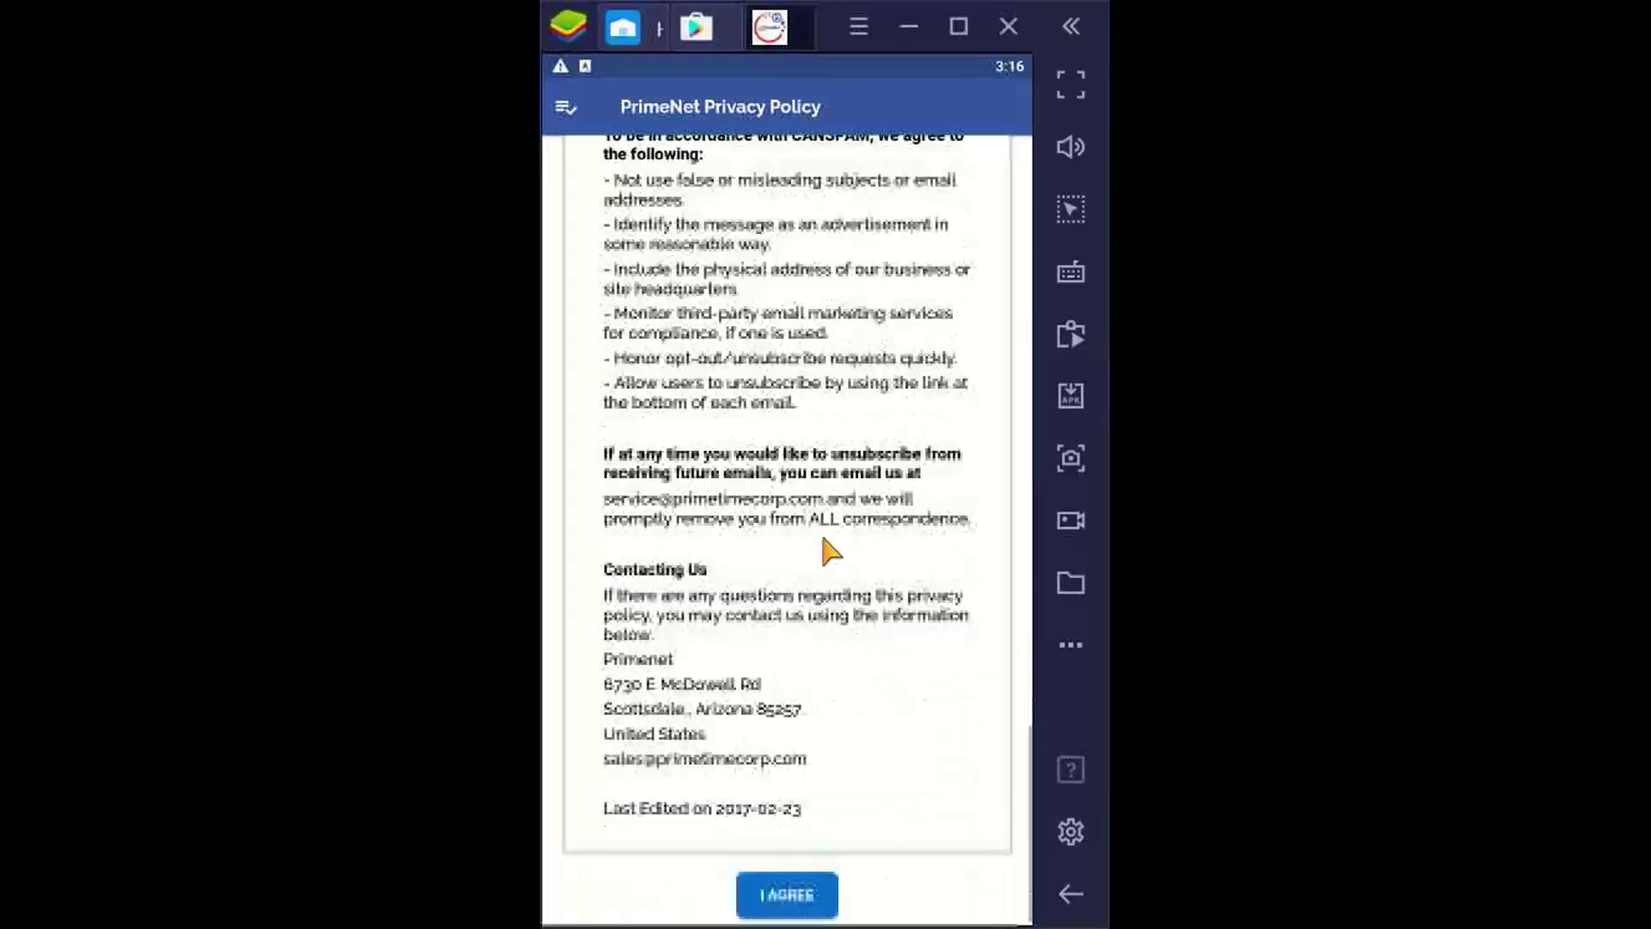
{"action": "left_click", "coordinate": [791, 886]}
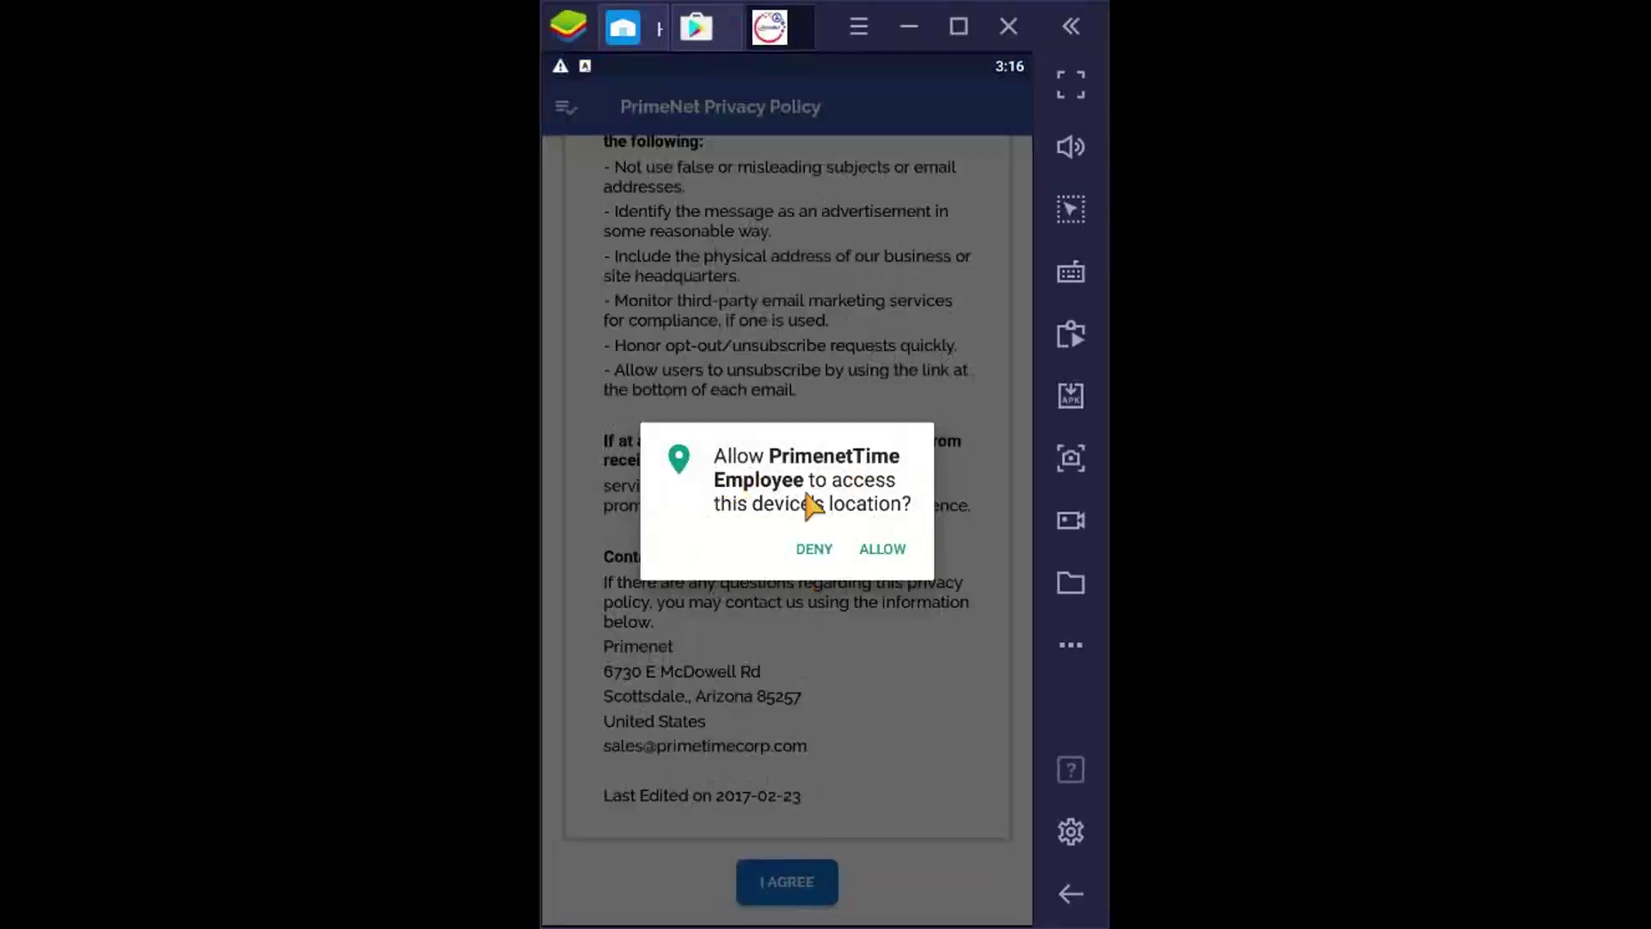
{"action": "left_click", "coordinate": [884, 550]}
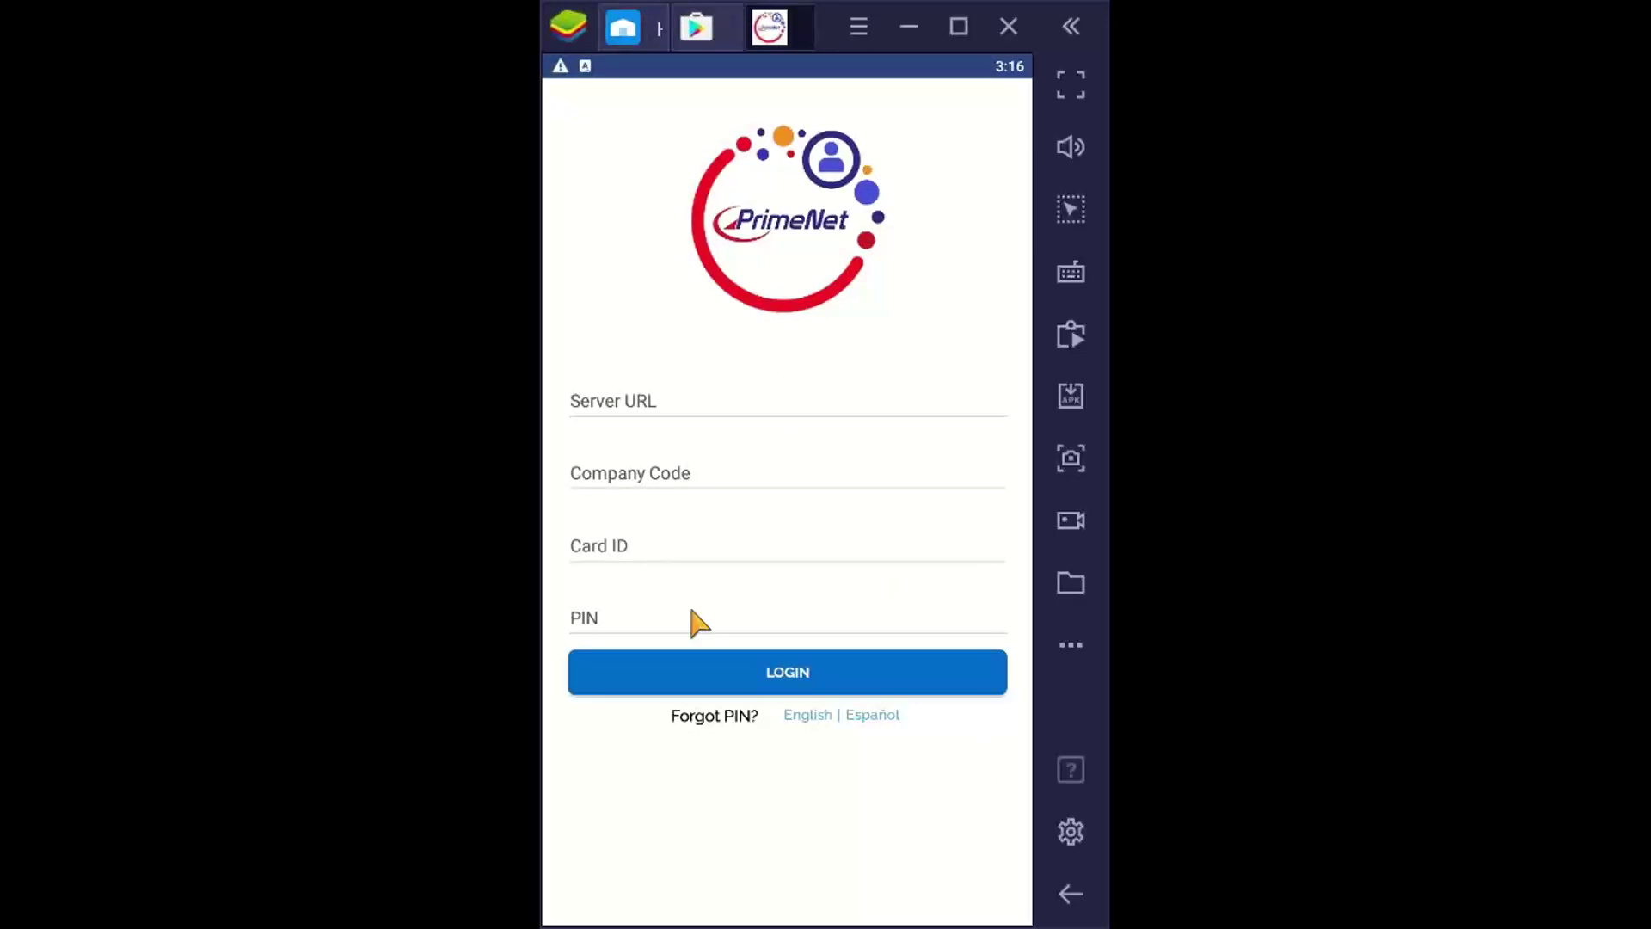
{"action": "left_click", "coordinate": [632, 397]}
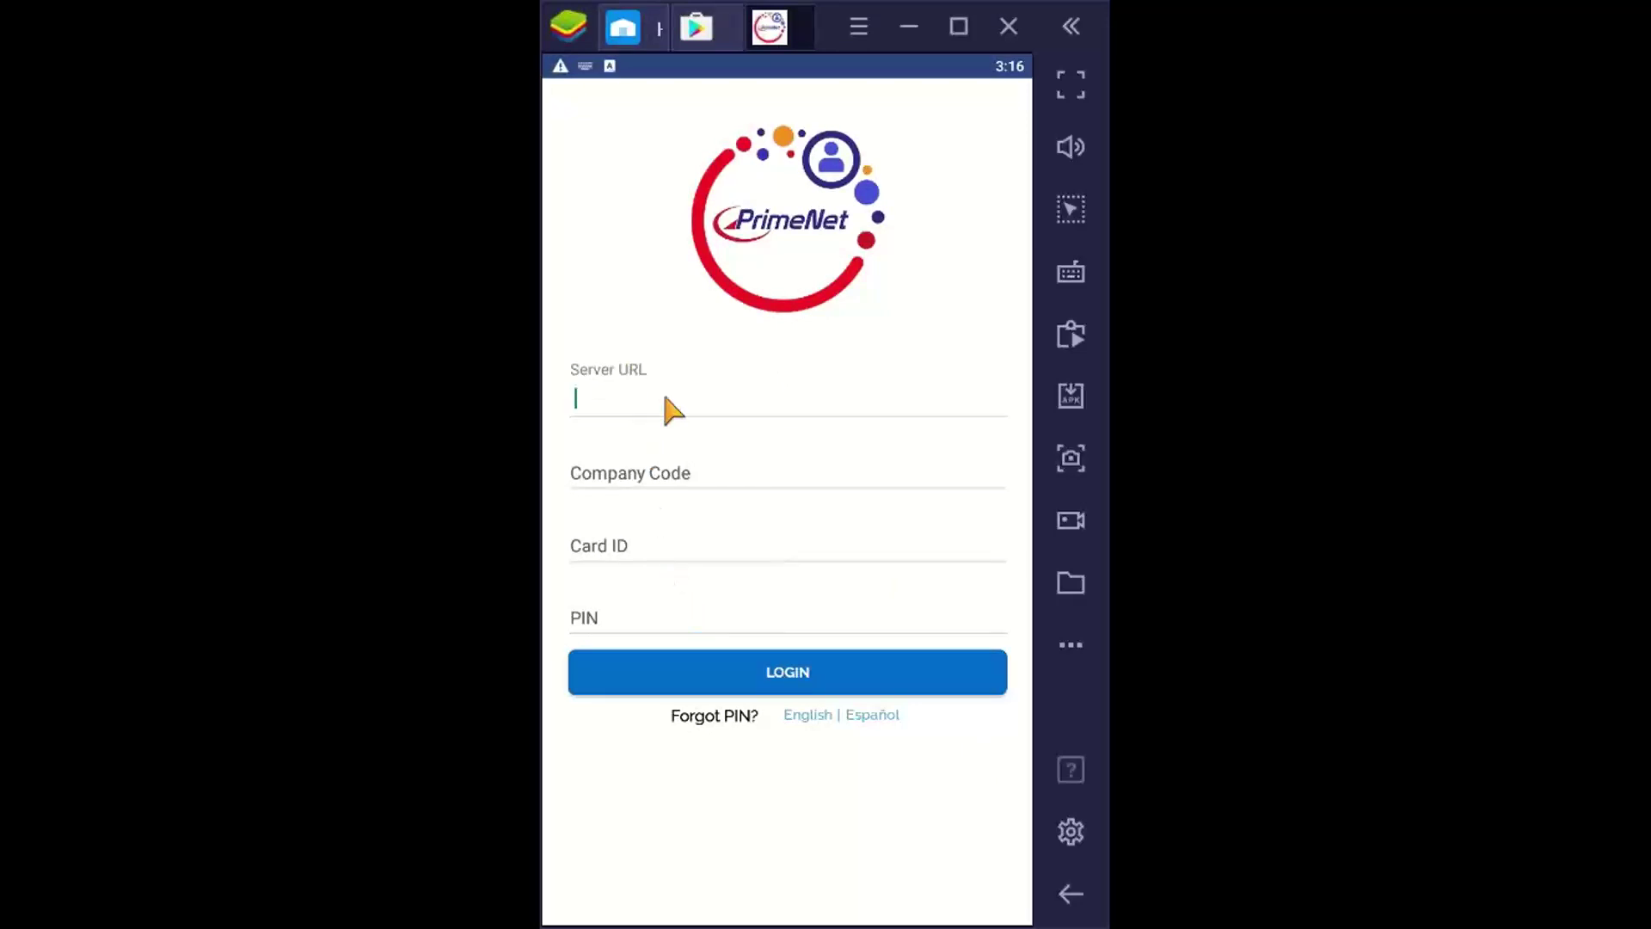
{"action": "type", "text": "https://"}
{"action": "type", "text": "primenet"}
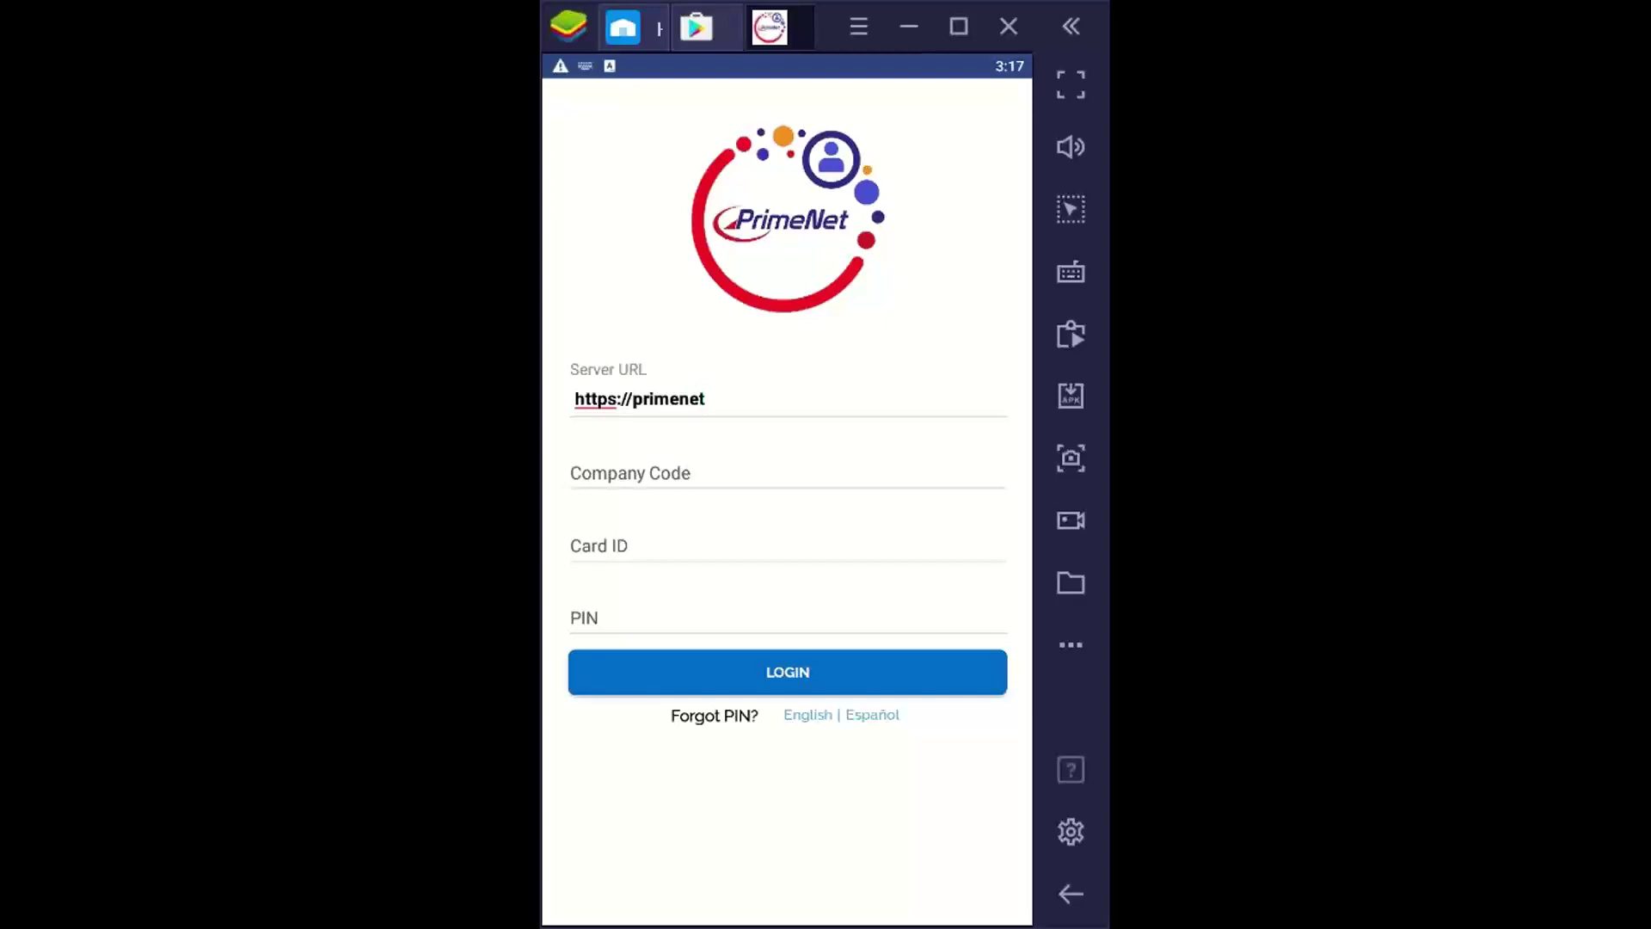
{"action": "type", "text": "9."}
{"action": "type", "text": "primenettime"}
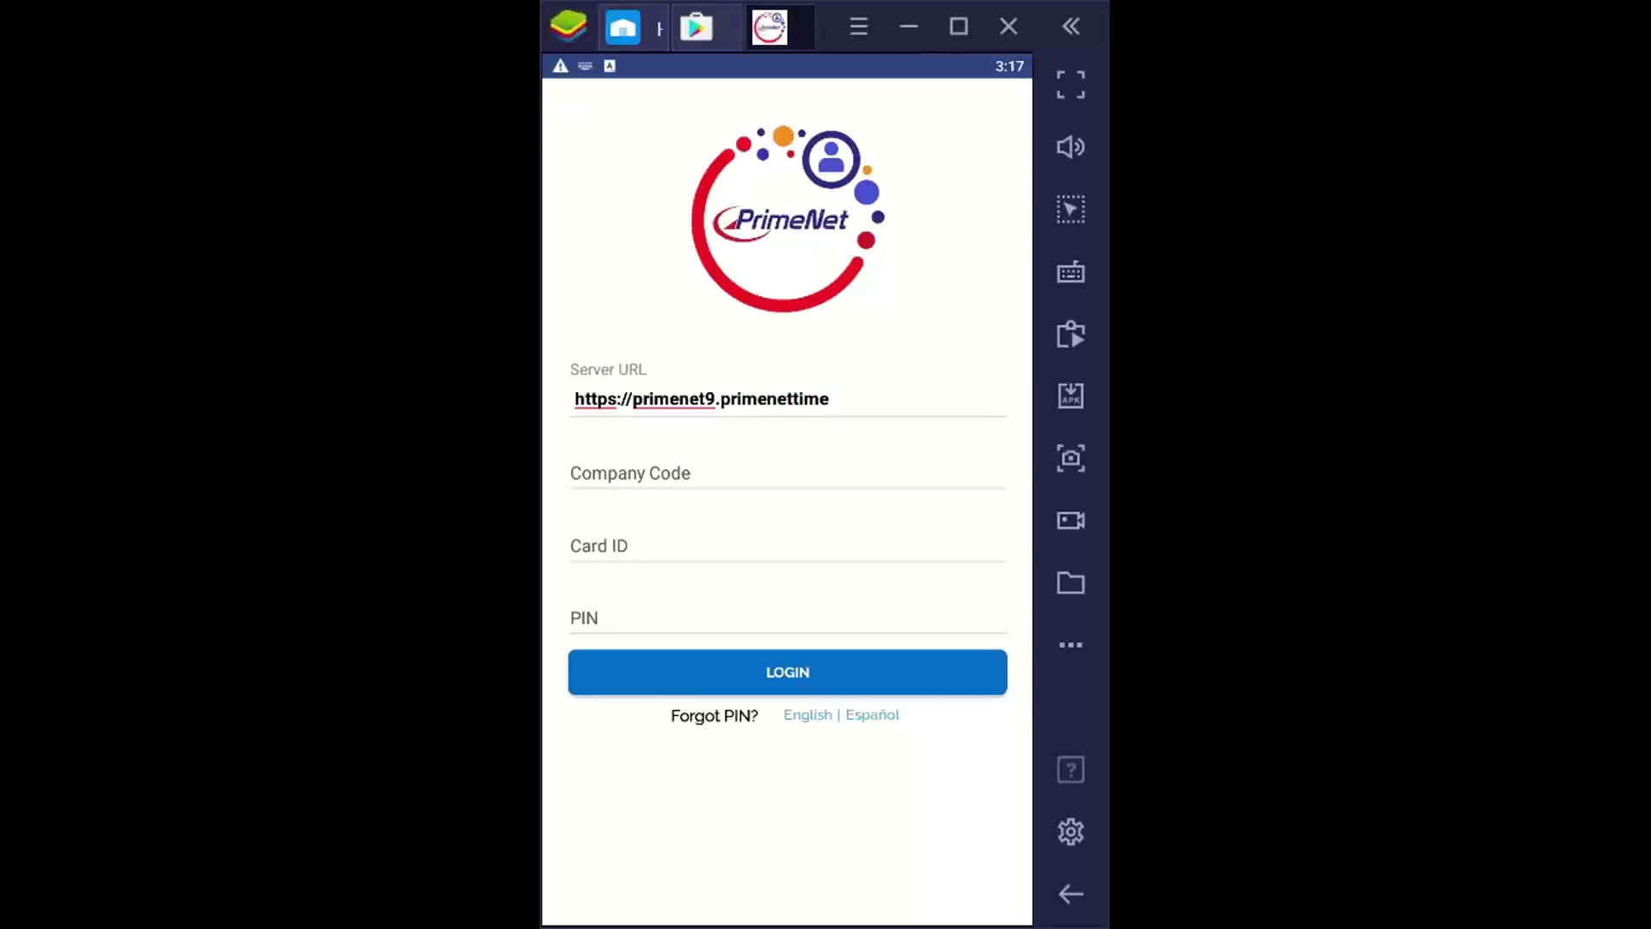
{"action": "type", "text": ".com"}
Enter company code Demo, the card ID and the PIN, then attempt to log in.
{"action": "left_click", "coordinate": [704, 468]}
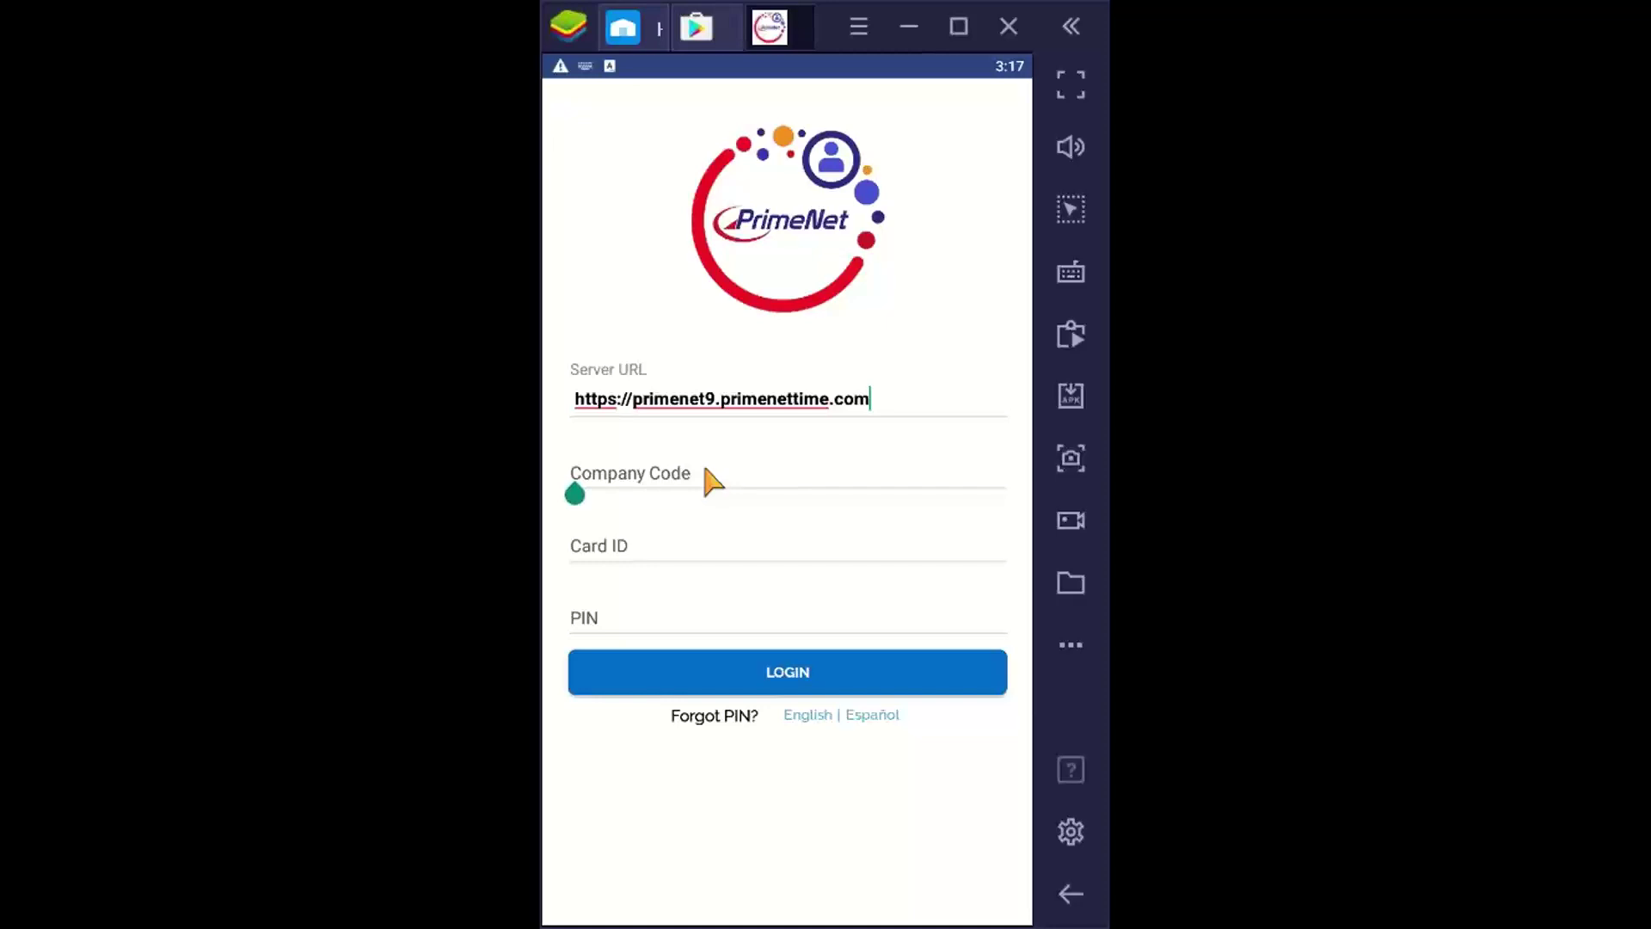
{"action": "type", "text": "D"}
{"action": "left_click", "coordinate": [664, 472]}
{"action": "left_click", "coordinate": [662, 470]}
{"action": "type", "text": "Demo"}
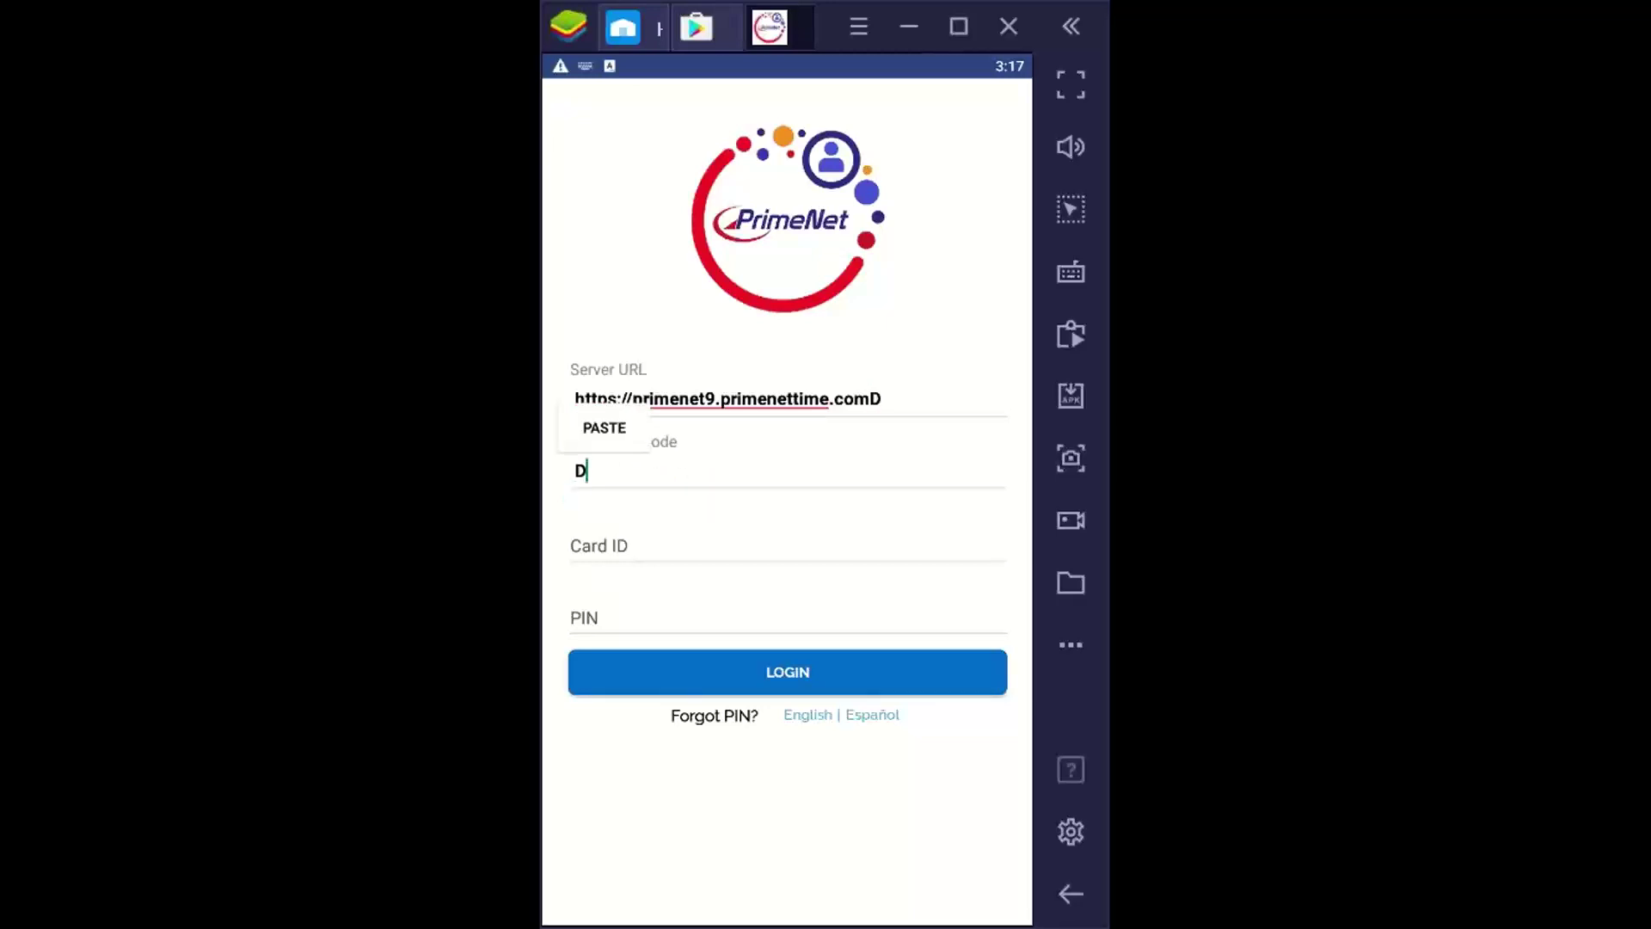
{"action": "left_click", "coordinate": [621, 547]}
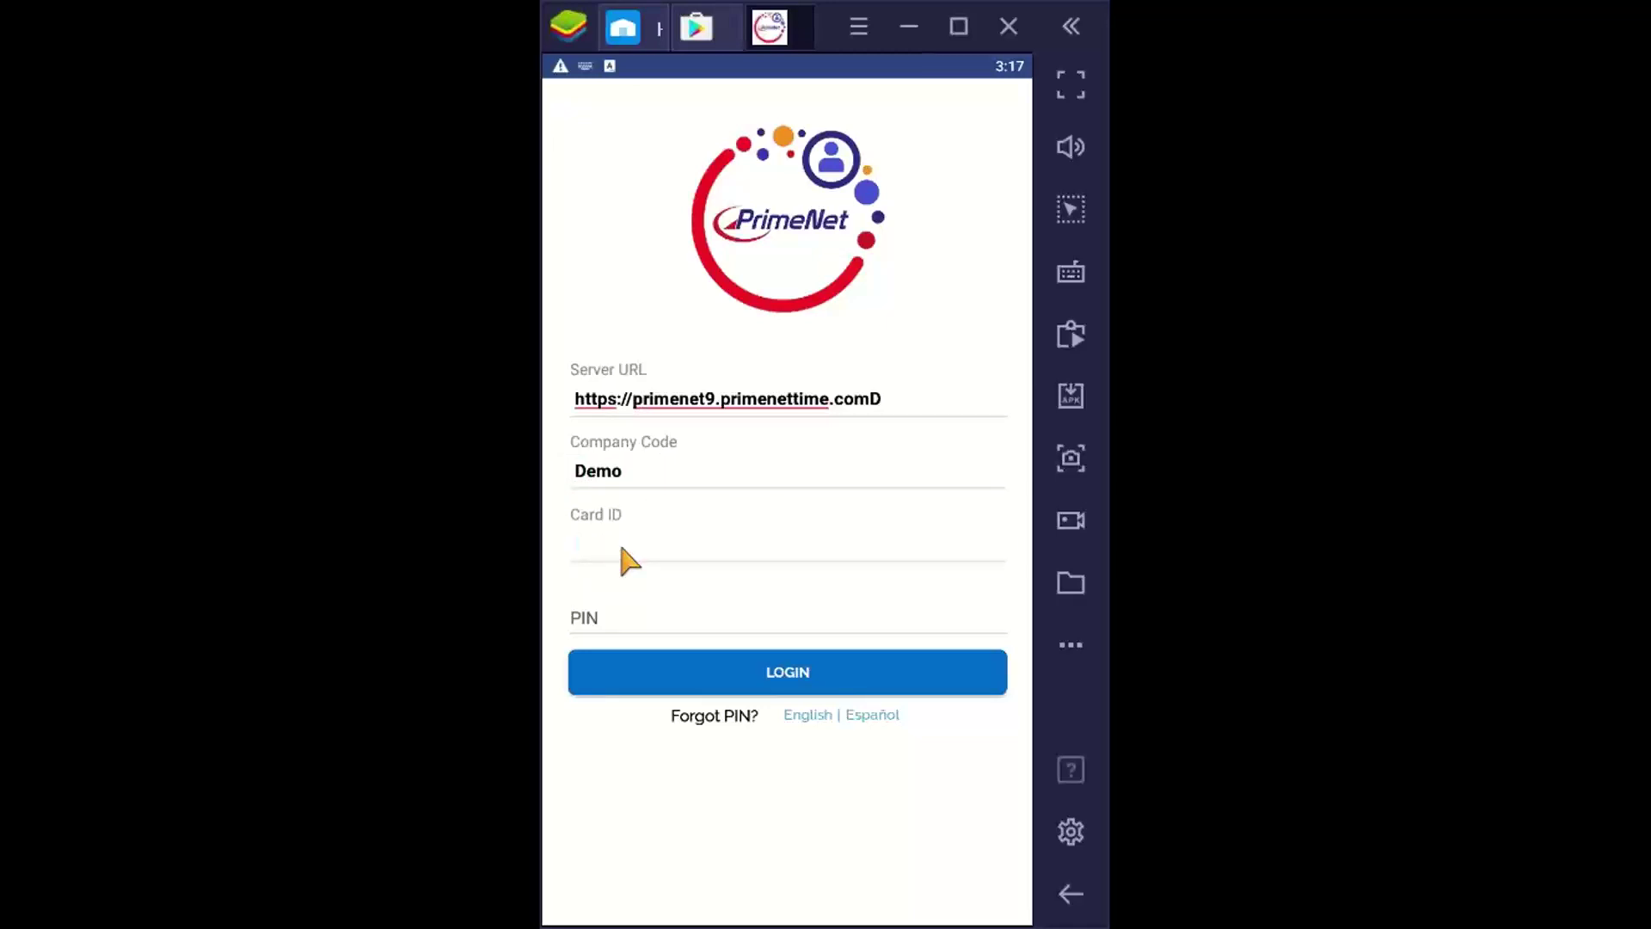
{"action": "type", "text": "7777"}
{"action": "left_click", "coordinate": [592, 617]}
{"action": "type", "text": "7777"}
{"action": "left_click", "coordinate": [796, 677]}
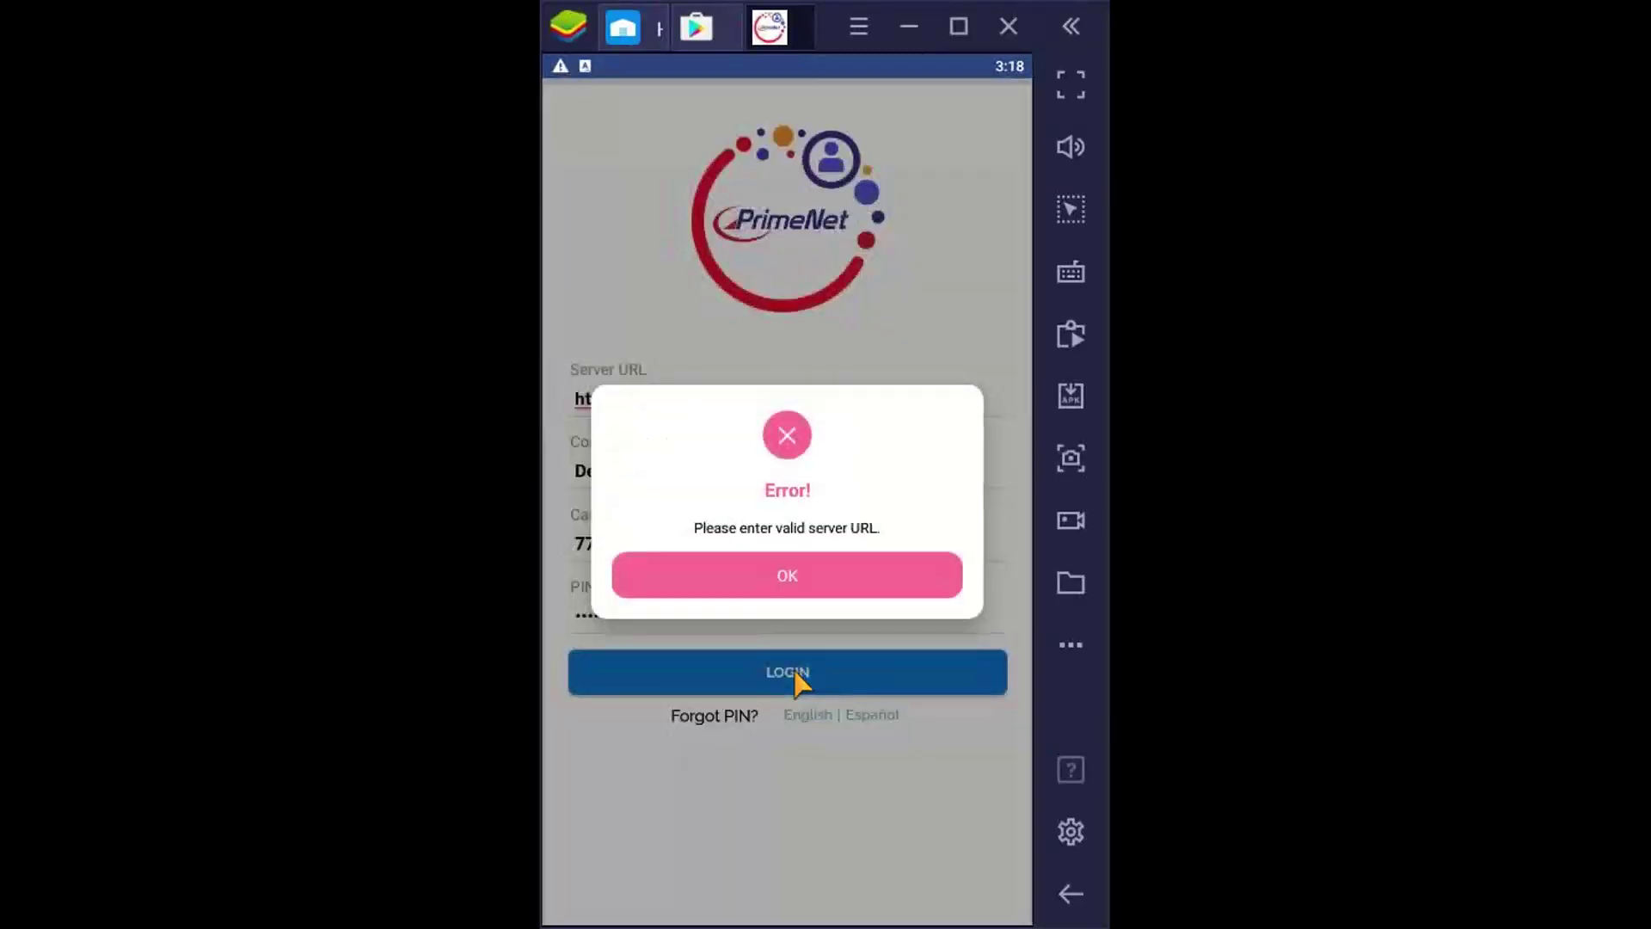
Remove the stray 'D' from the server URL, log in, and grant camera and file permissions.
{"action": "left_click", "coordinate": [787, 578]}
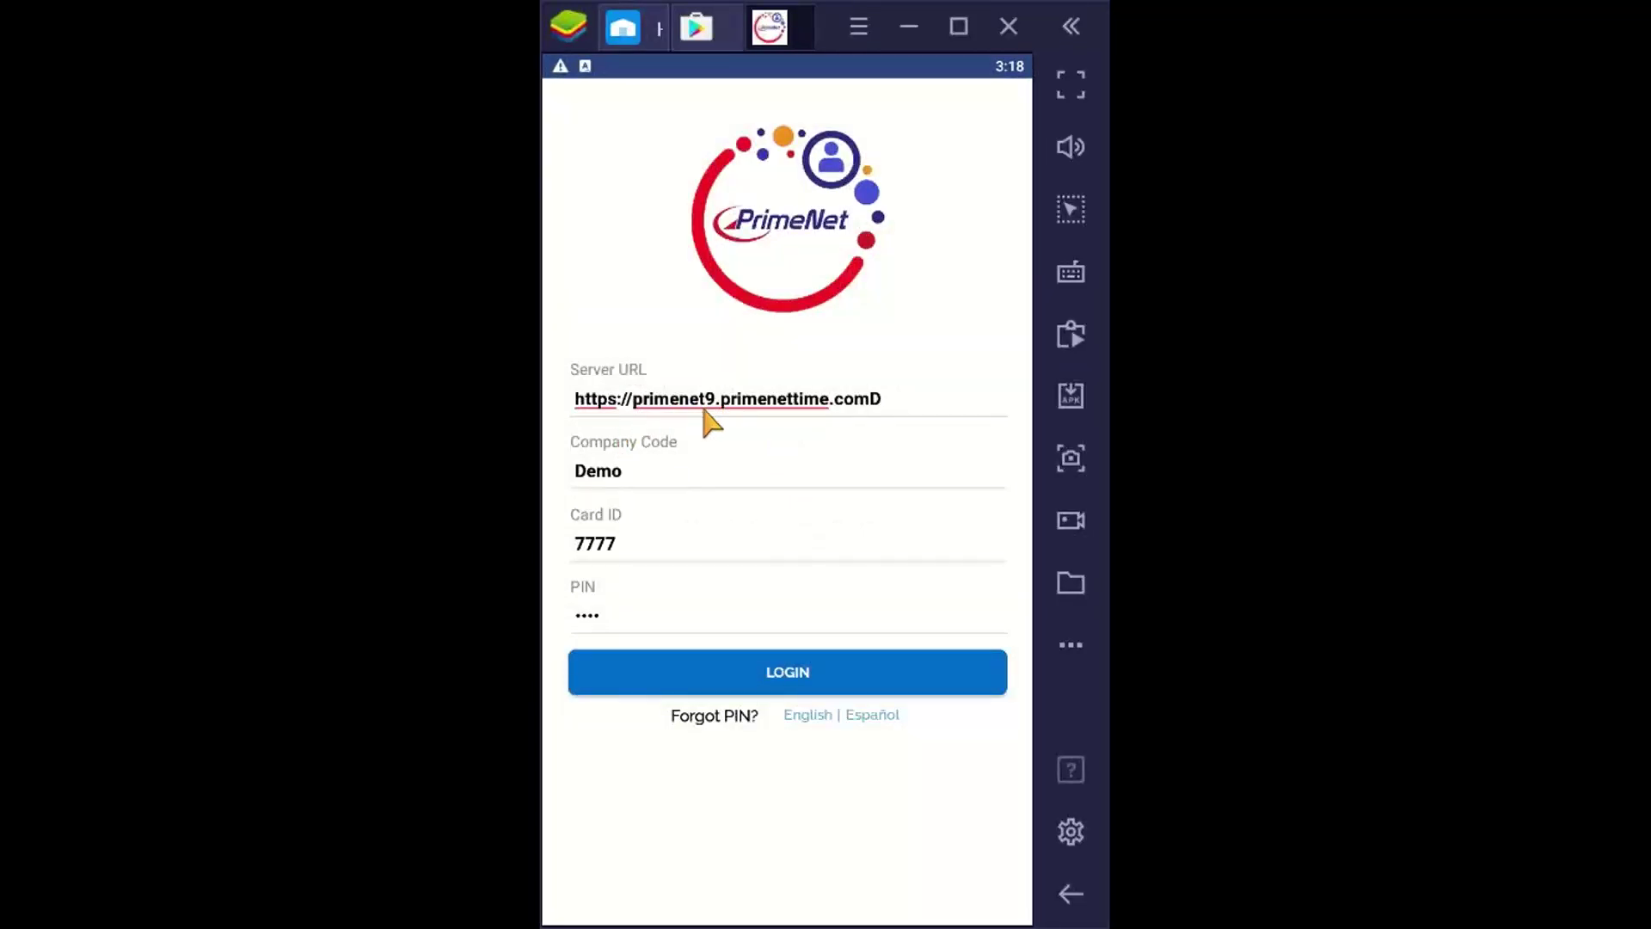
{"action": "left_click", "coordinate": [888, 400]}
{"action": "key", "text": "BackSpace"}
{"action": "left_click", "coordinate": [788, 684]}
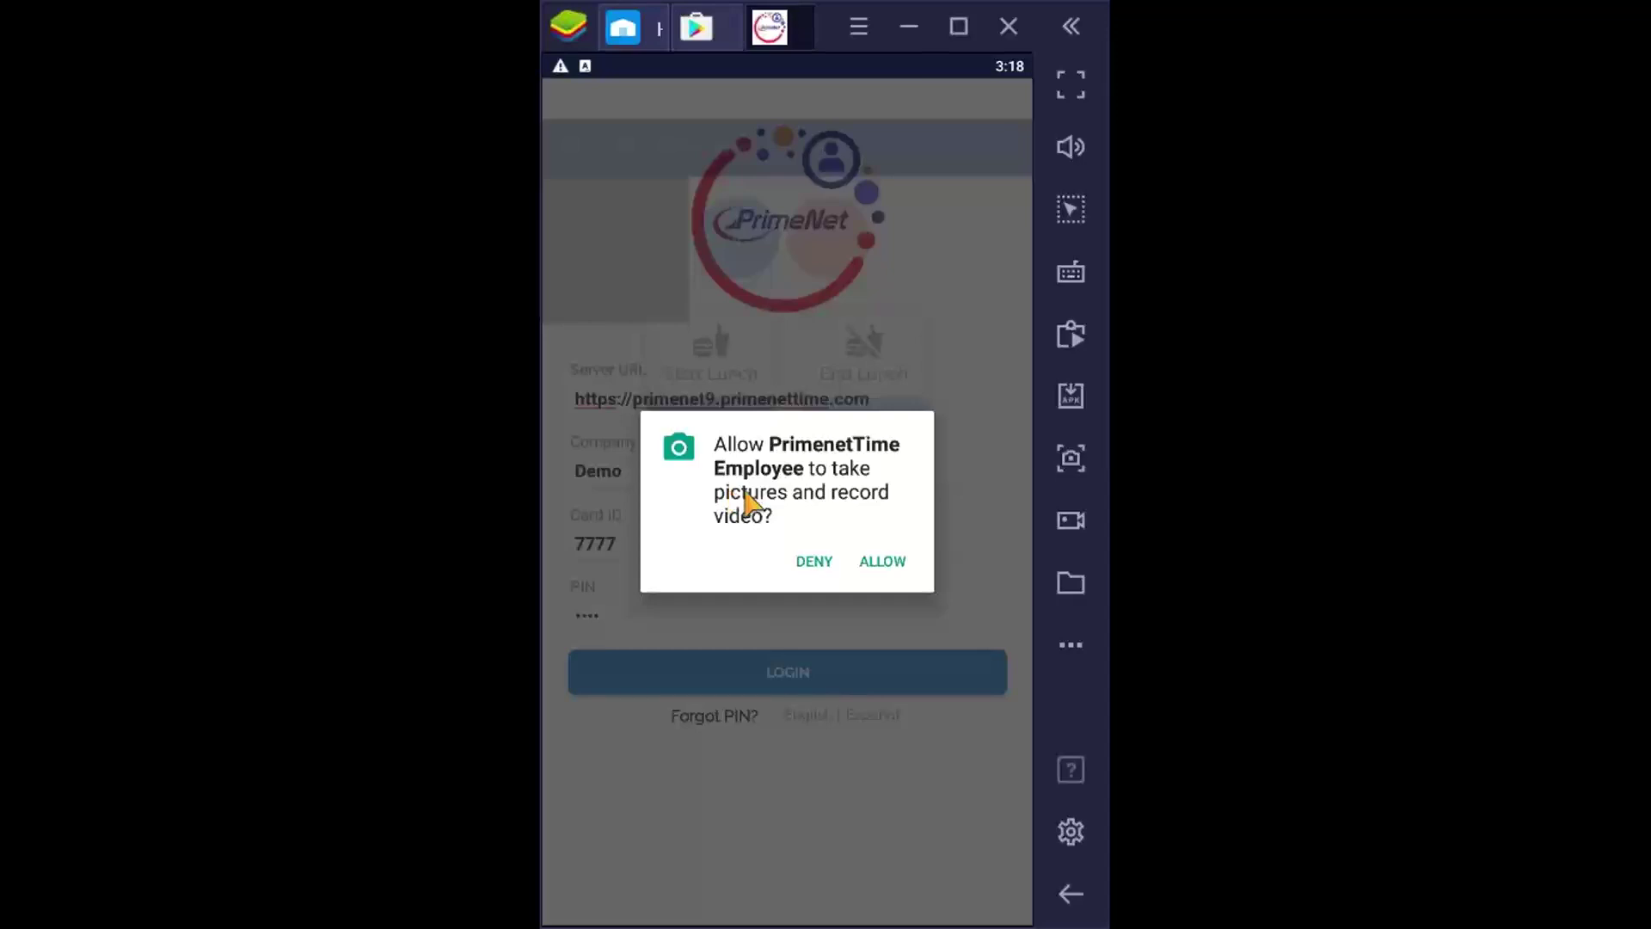
{"action": "left_click", "coordinate": [886, 563]}
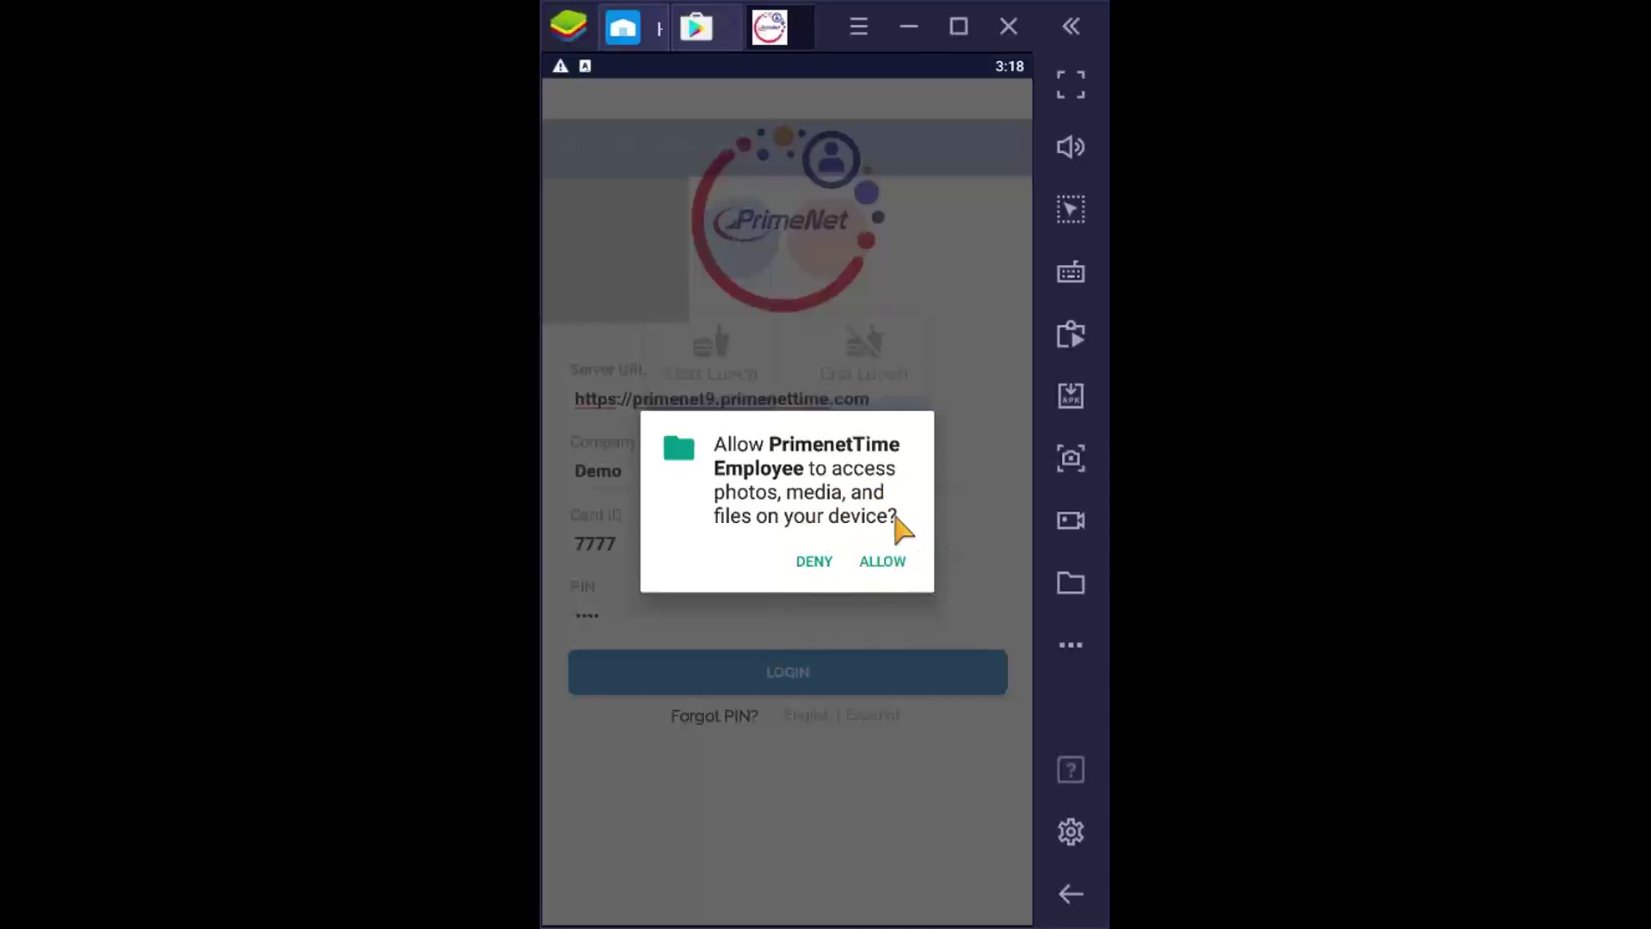
{"action": "left_click", "coordinate": [884, 563]}
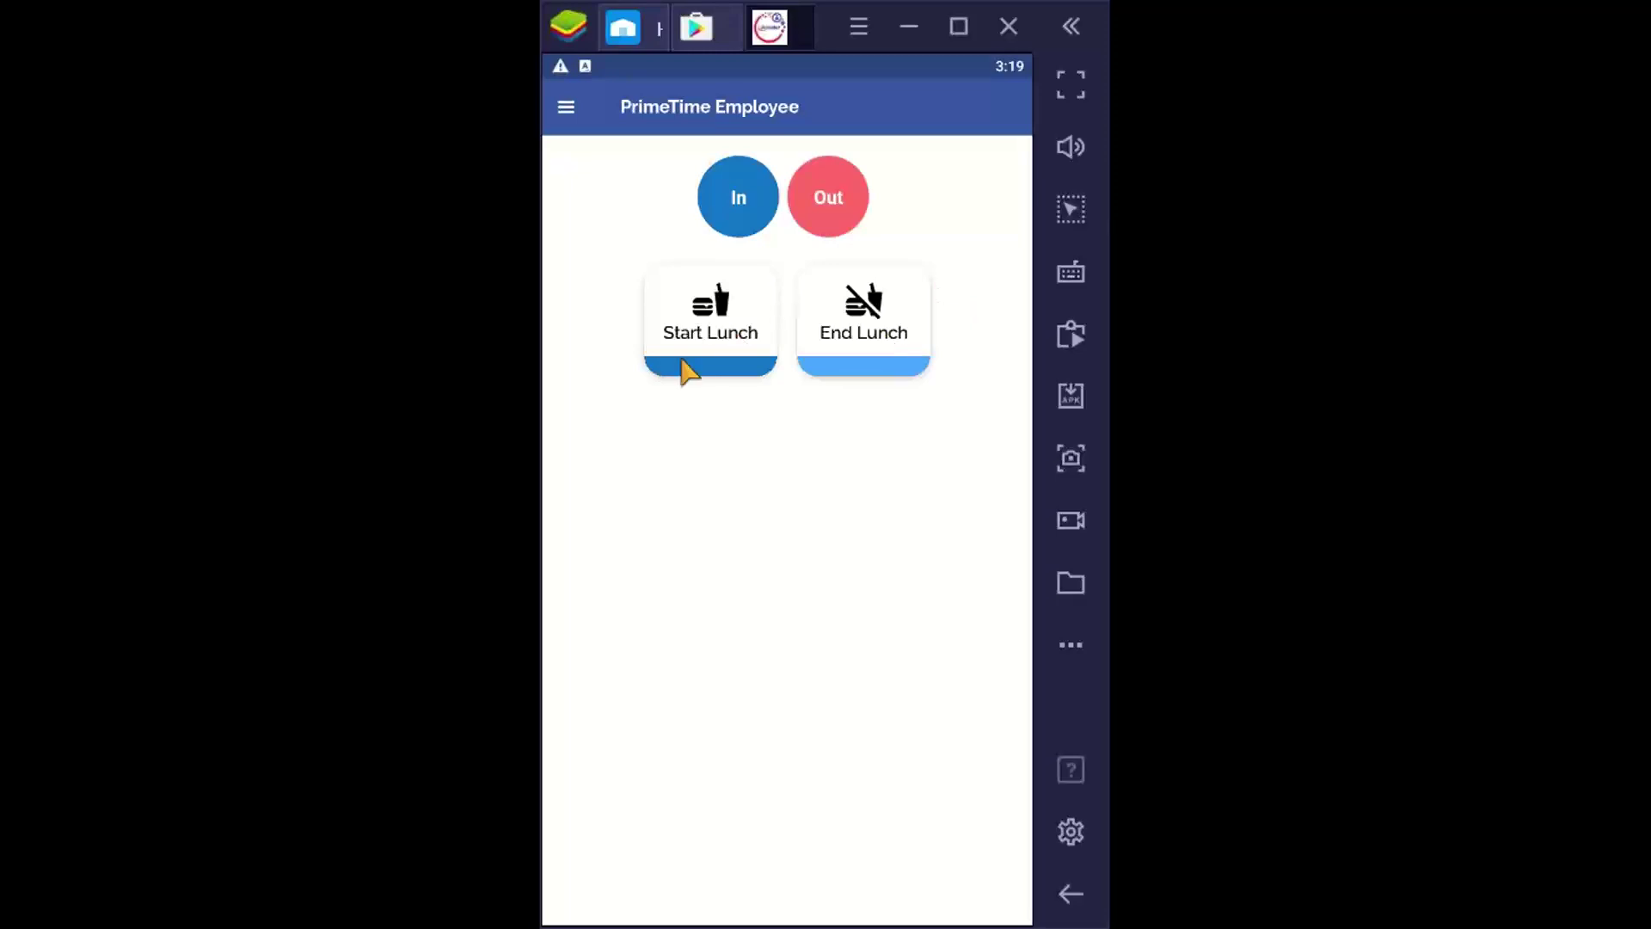
Try clocking in, then go to Time Sheet from the navigation menu.
{"action": "left_click", "coordinate": [736, 196]}
{"action": "left_click", "coordinate": [566, 107]}
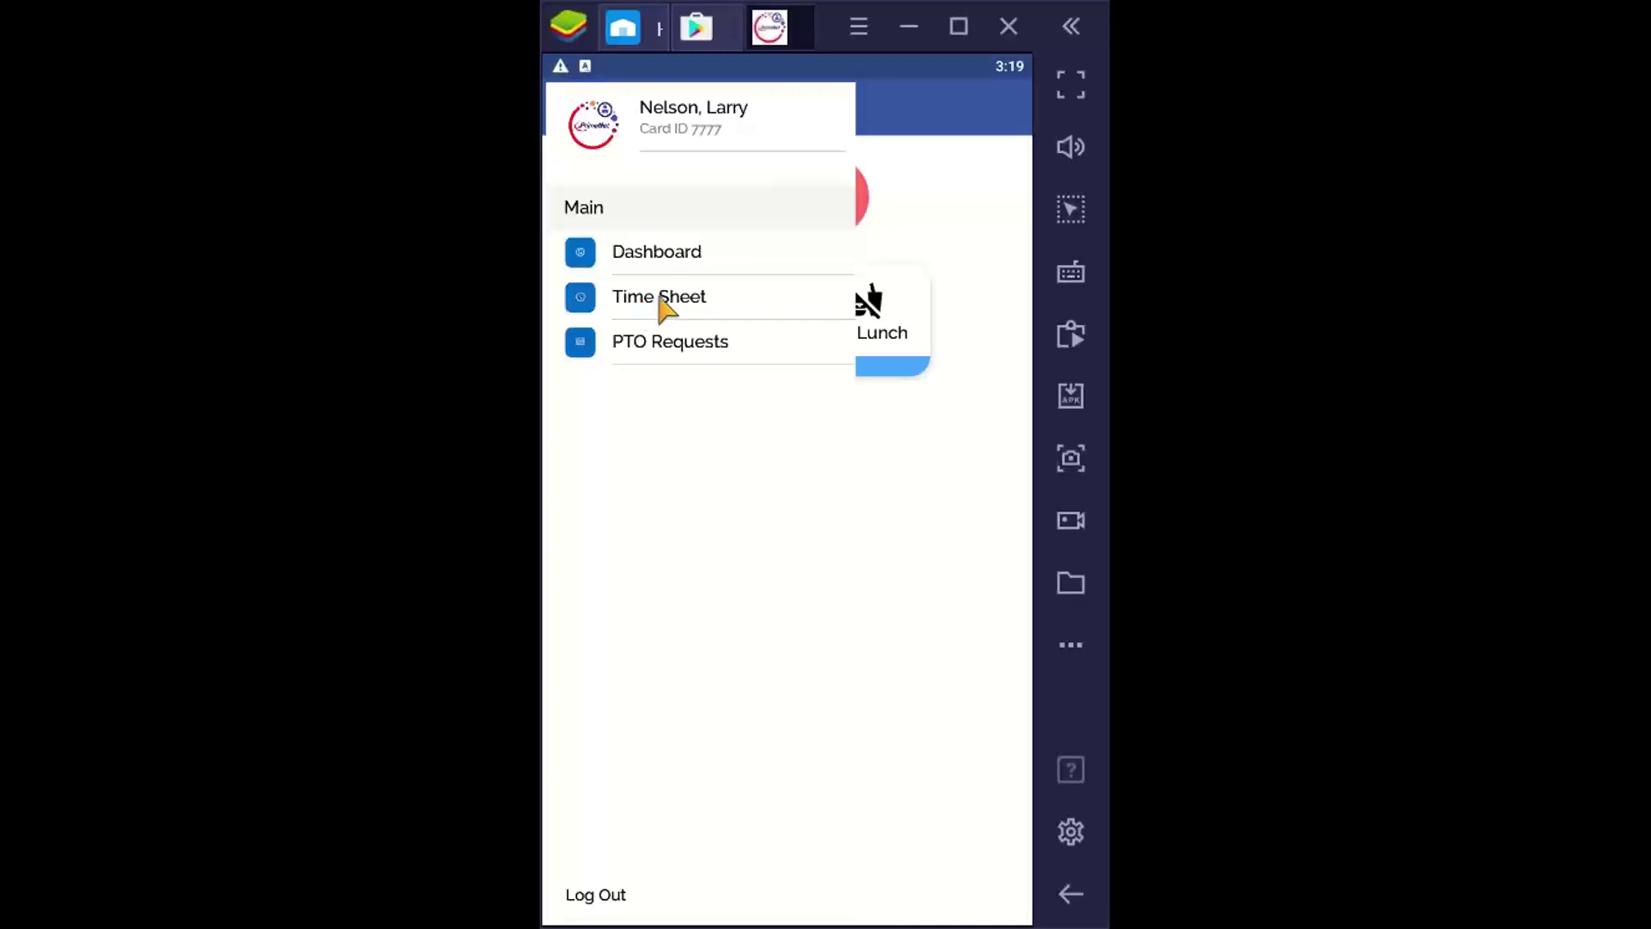
{"action": "left_click", "coordinate": [666, 302]}
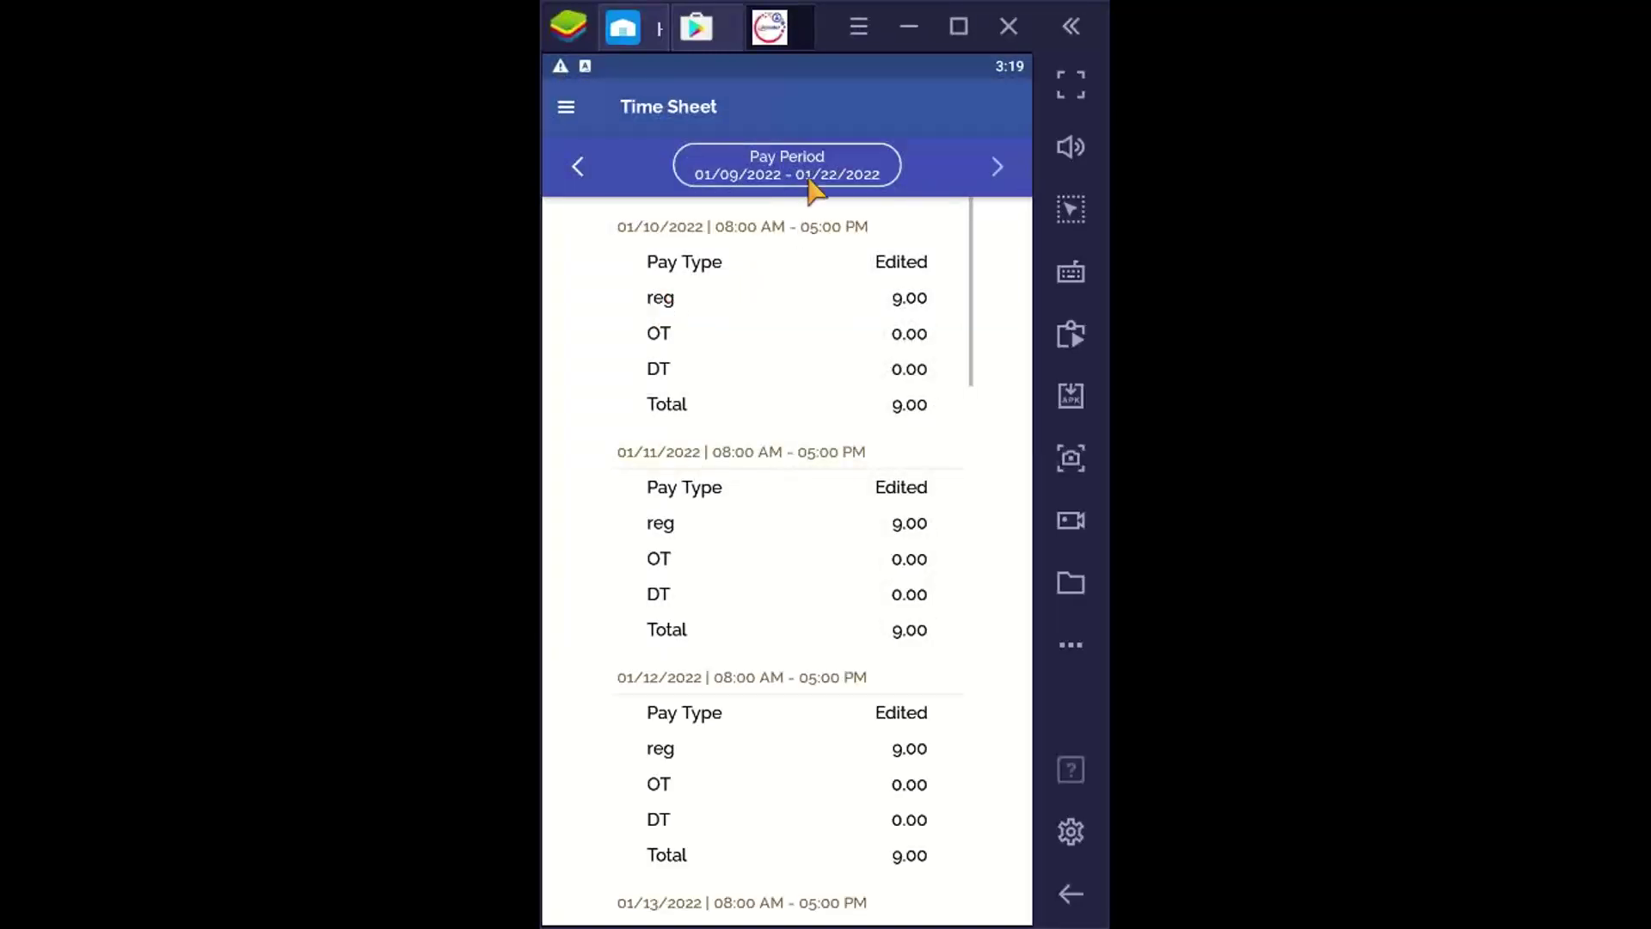
Switch to the 12/26/2021 - 01/08/2022 pay period and review it down to 111.71 total payable hours.
{"action": "left_click", "coordinate": [576, 169]}
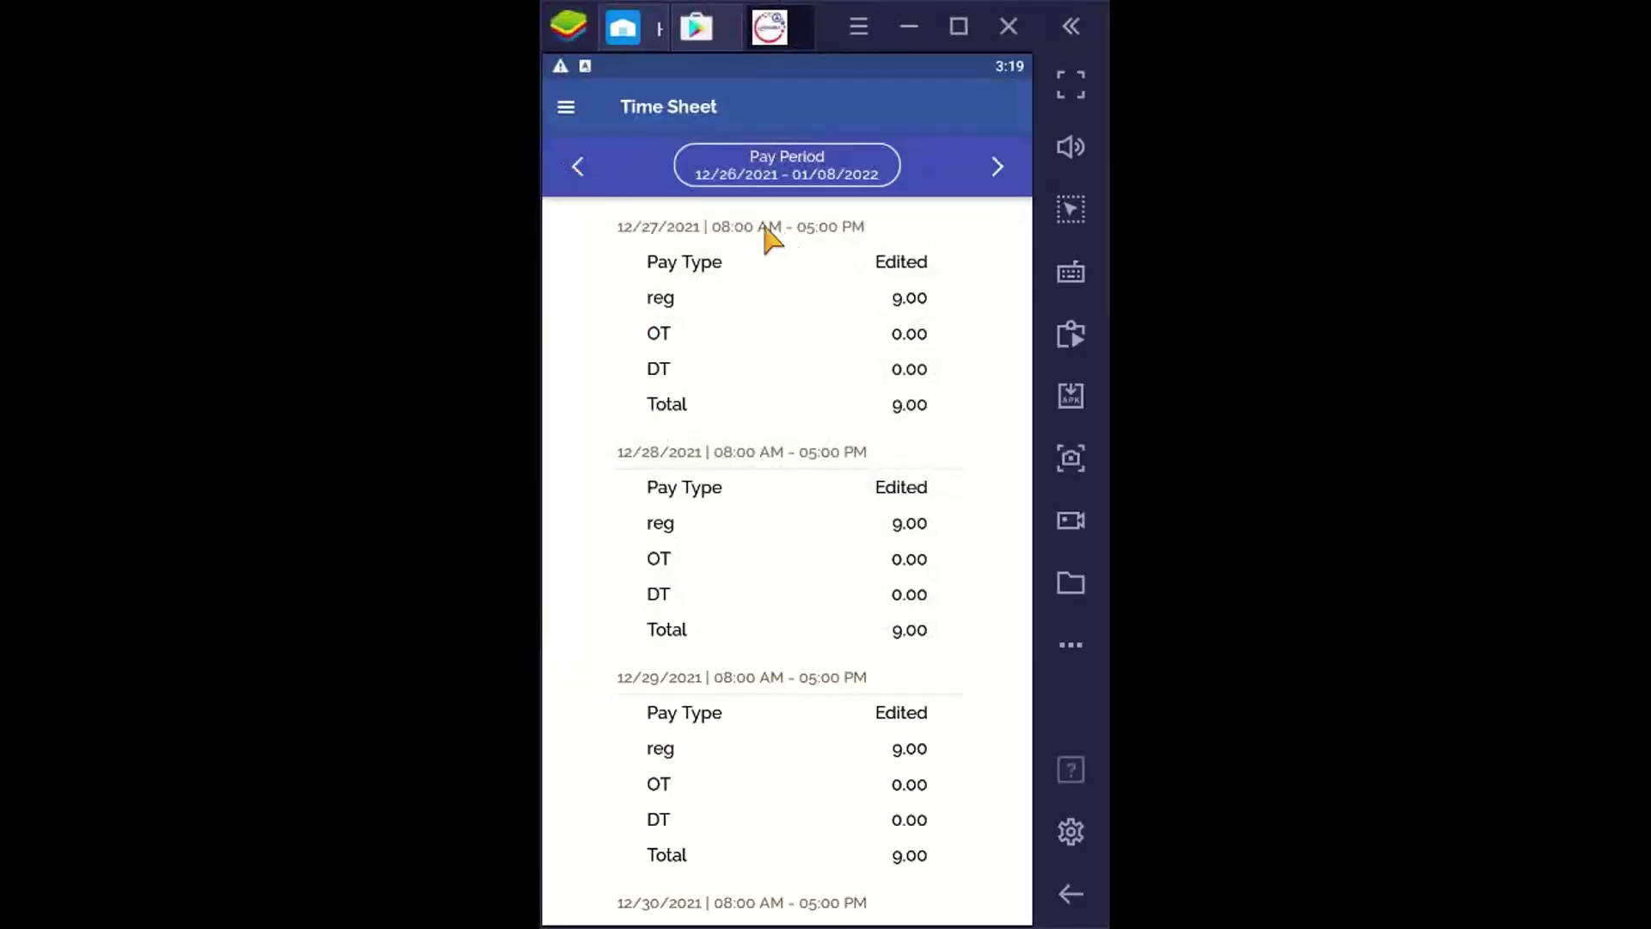
{"action": "scroll", "coordinate": [837, 457], "scroll_direction": "down", "scroll_amount": 5}
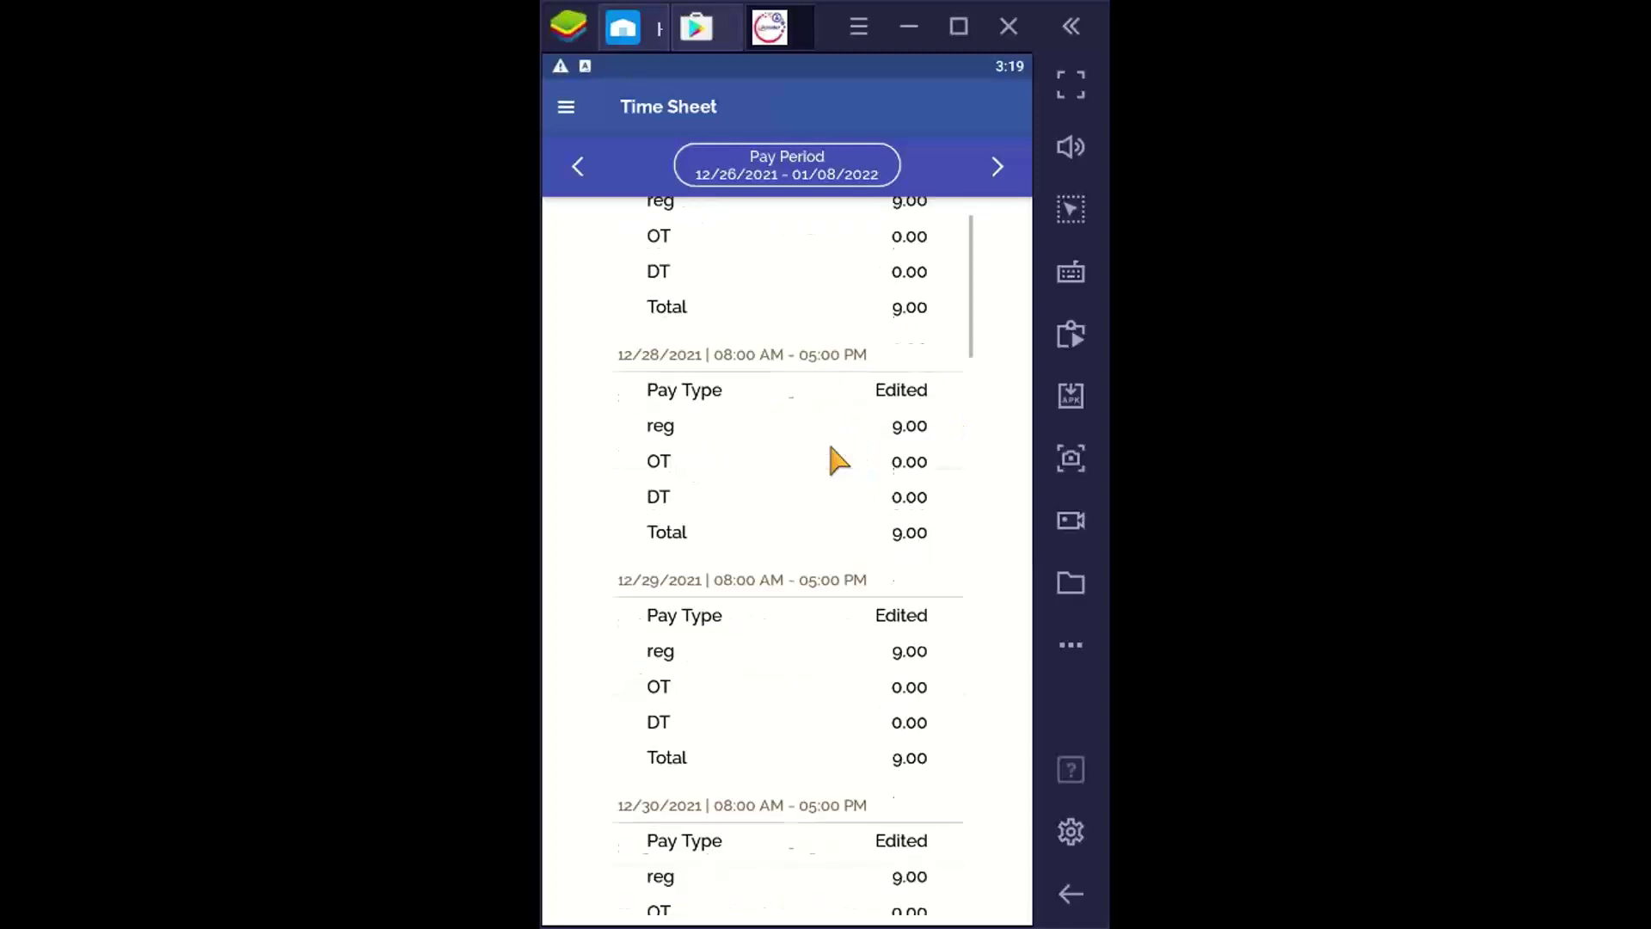
{"action": "scroll", "coordinate": [834, 456], "scroll_direction": "down", "scroll_amount": 15}
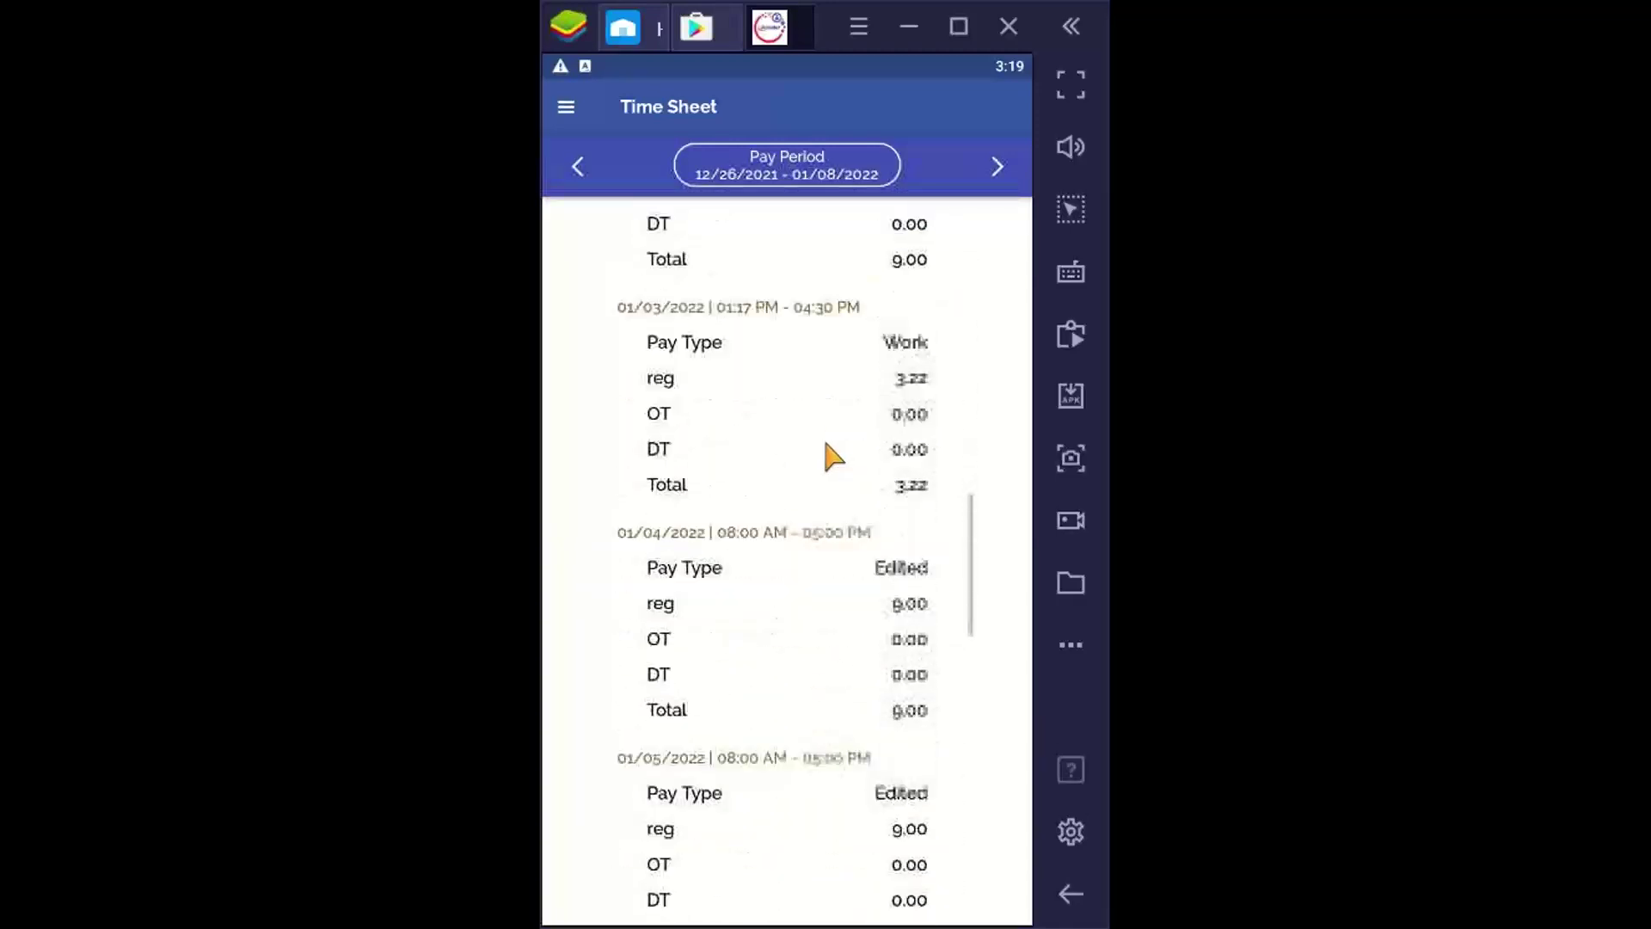
{"action": "scroll", "coordinate": [823, 442], "scroll_direction": "down", "scroll_amount": 10}
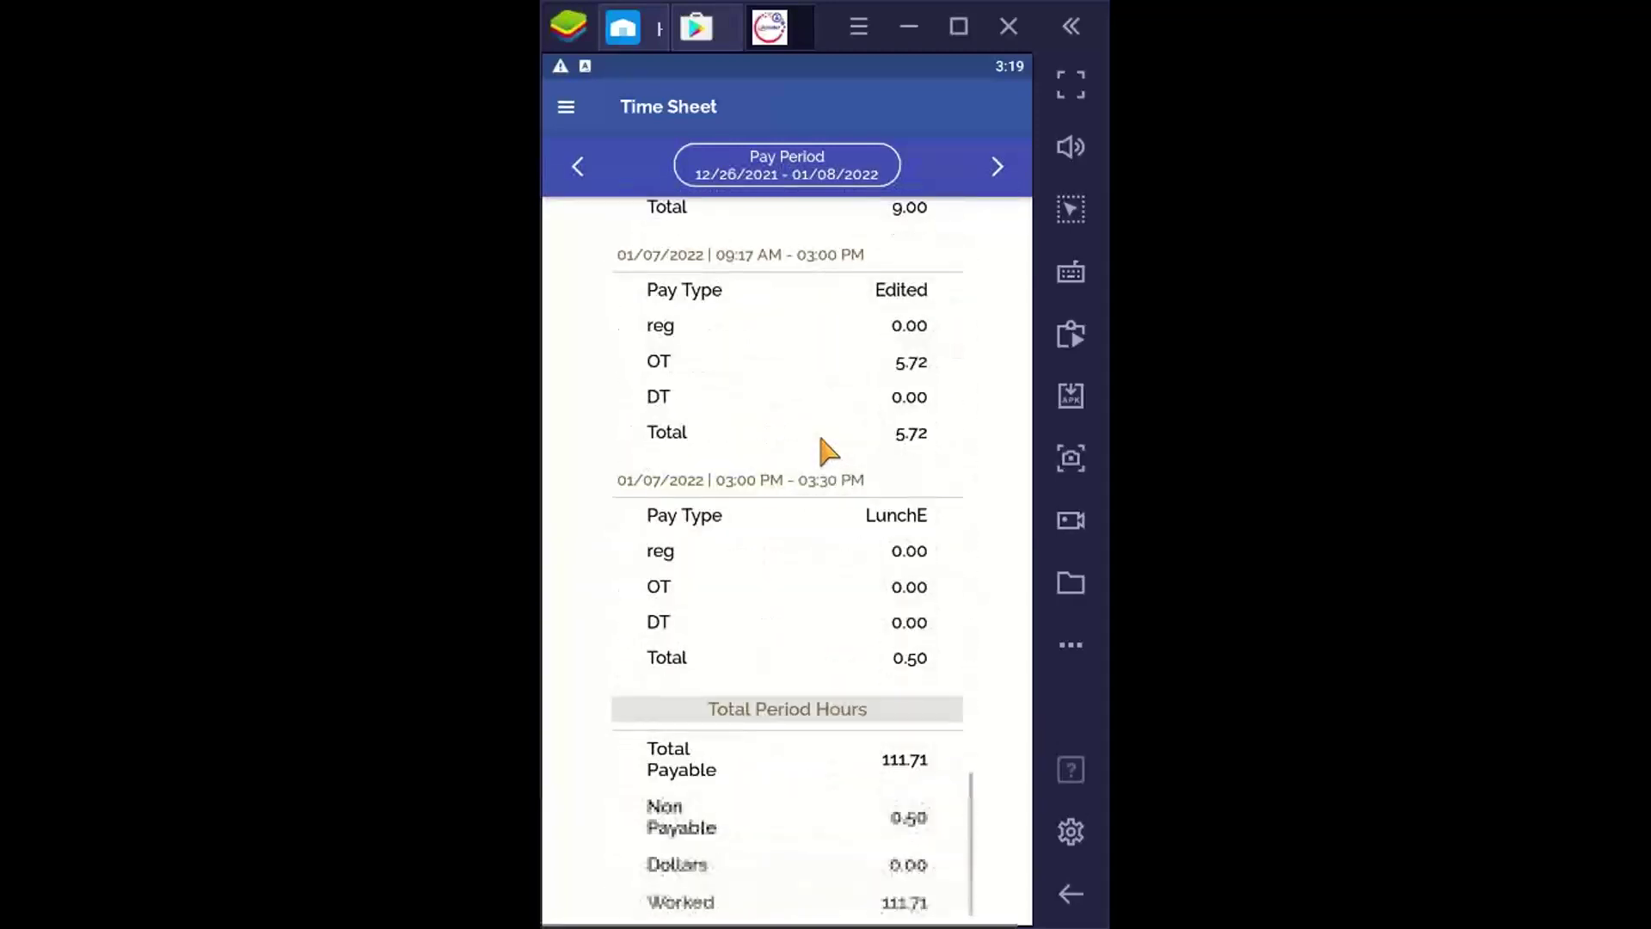
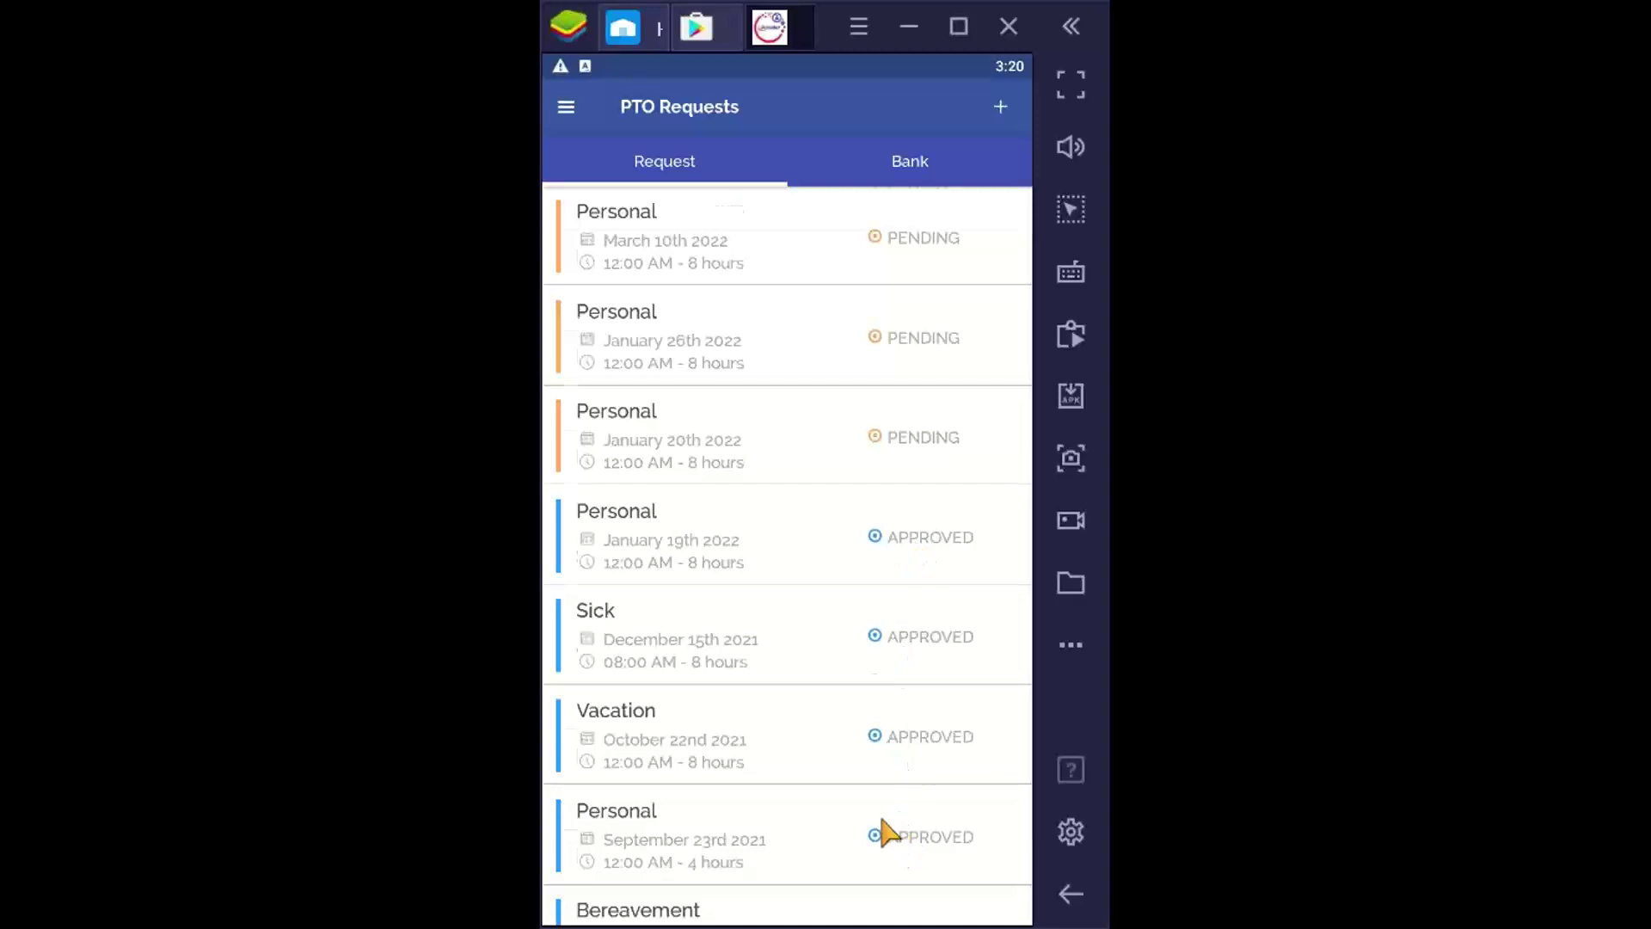
Scroll through the PTO Requests list to review the pending and approved requests.
{"action": "scroll", "coordinate": [886, 832], "scroll_direction": "down", "scroll_amount": 2}
{"action": "scroll", "coordinate": [878, 854], "scroll_direction": "up", "scroll_amount": 2}
Start a new PTO request with the date set to February 21, 2022.
{"action": "left_click", "coordinate": [1001, 109]}
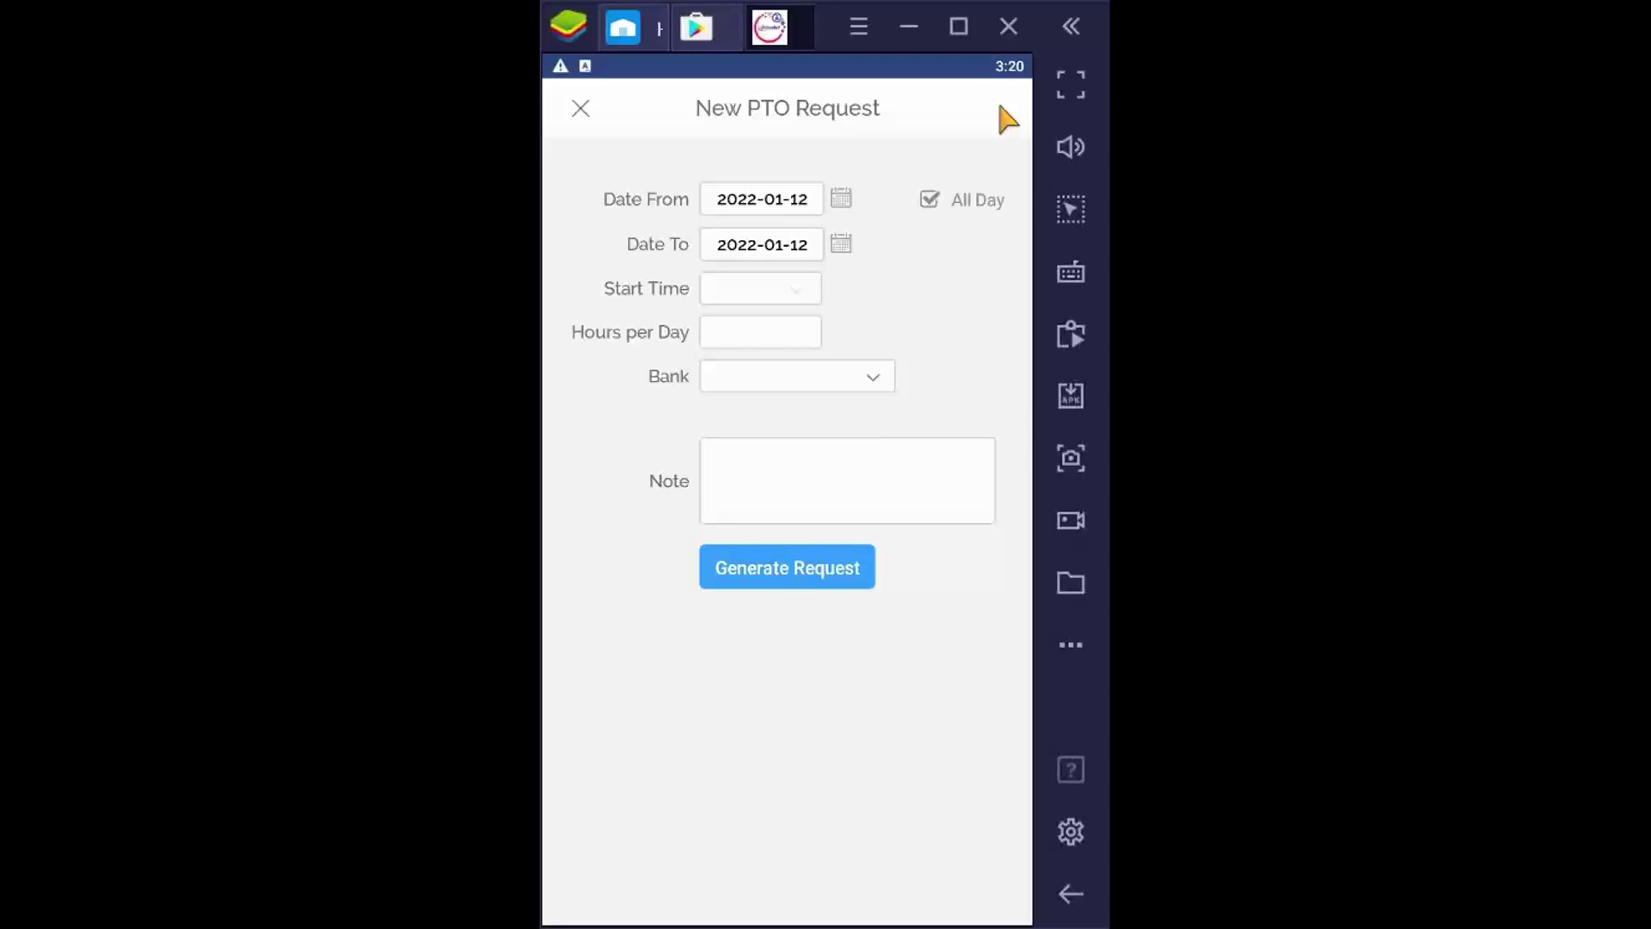
{"action": "left_click", "coordinate": [839, 197]}
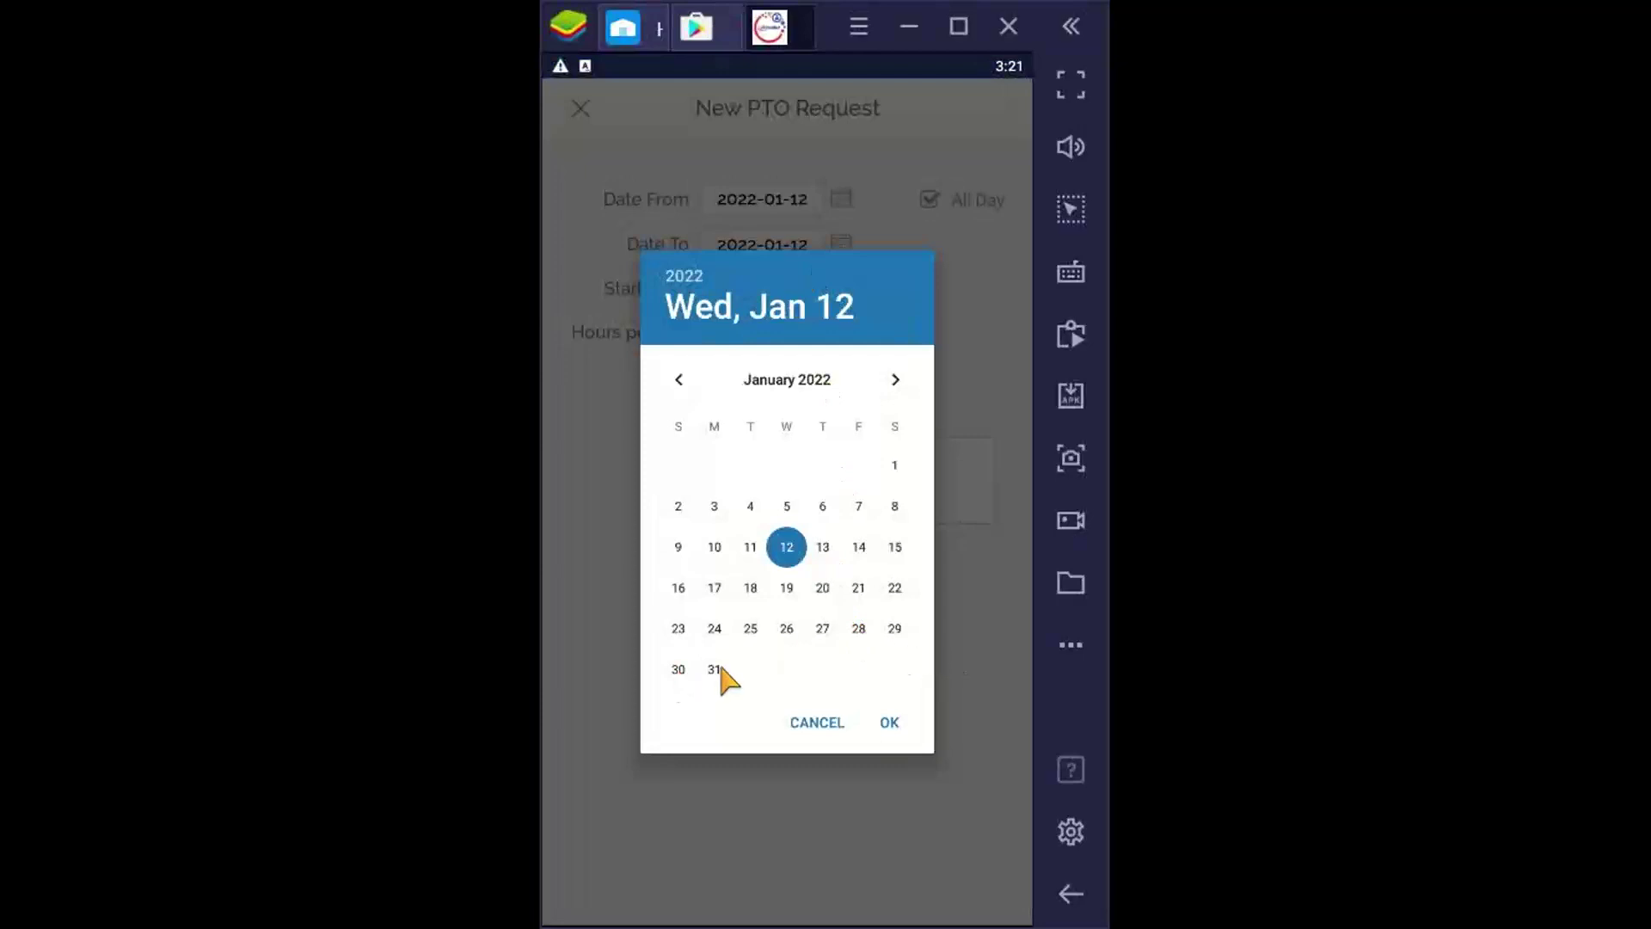
{"action": "left_click", "coordinate": [897, 379]}
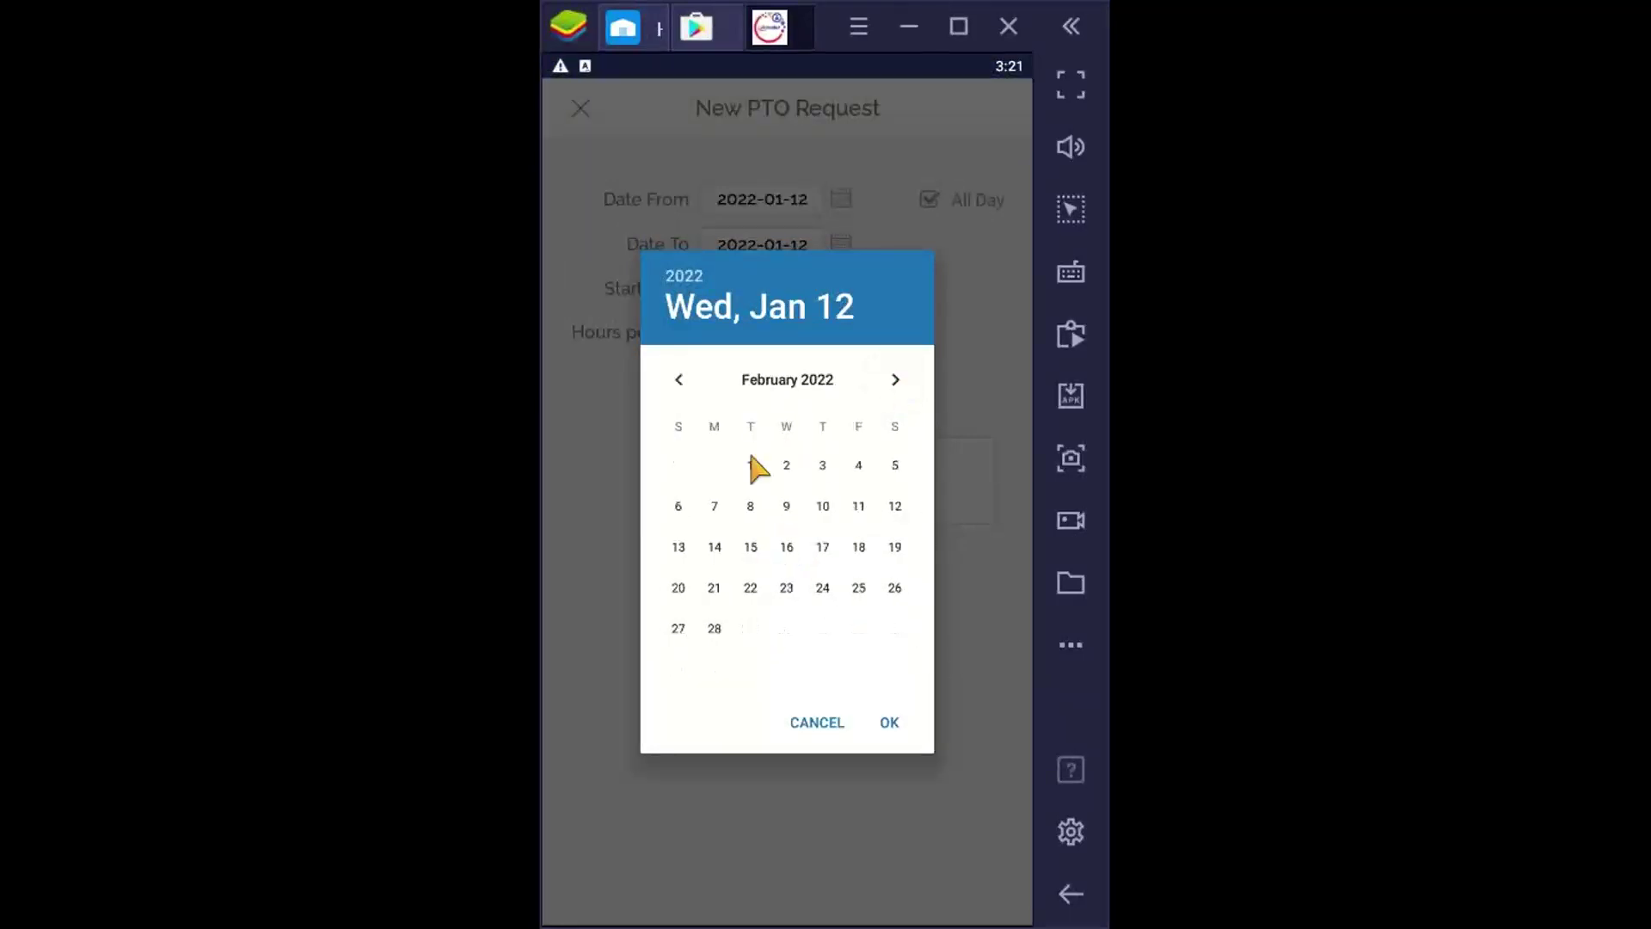
{"action": "left_click", "coordinate": [715, 588]}
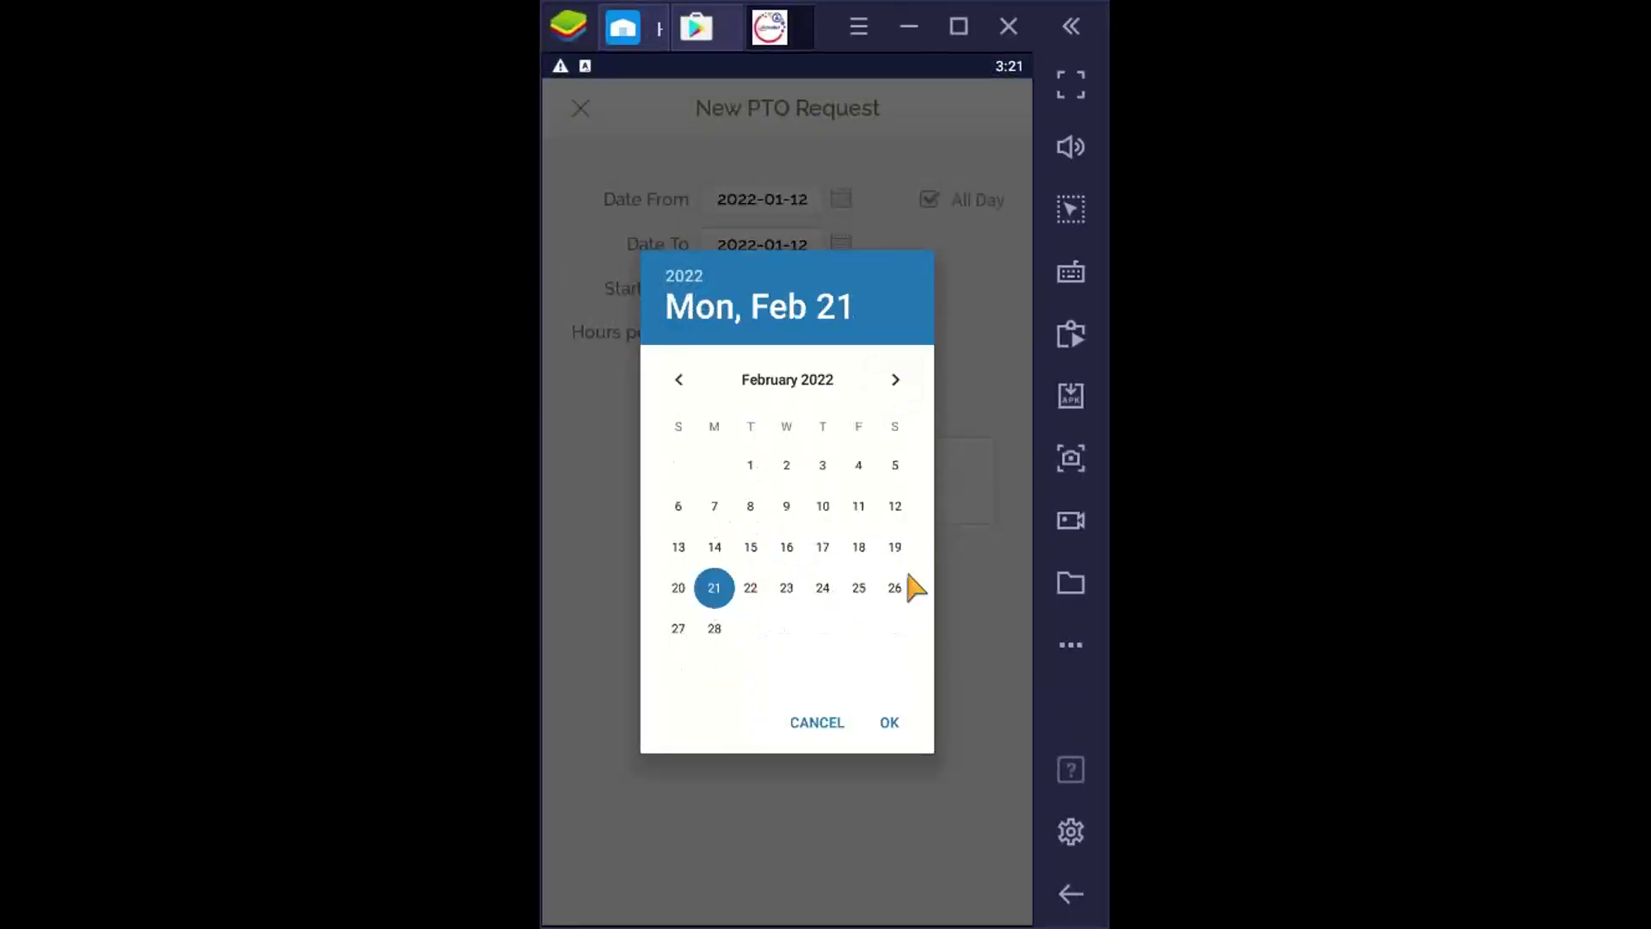
{"action": "left_click", "coordinate": [888, 723]}
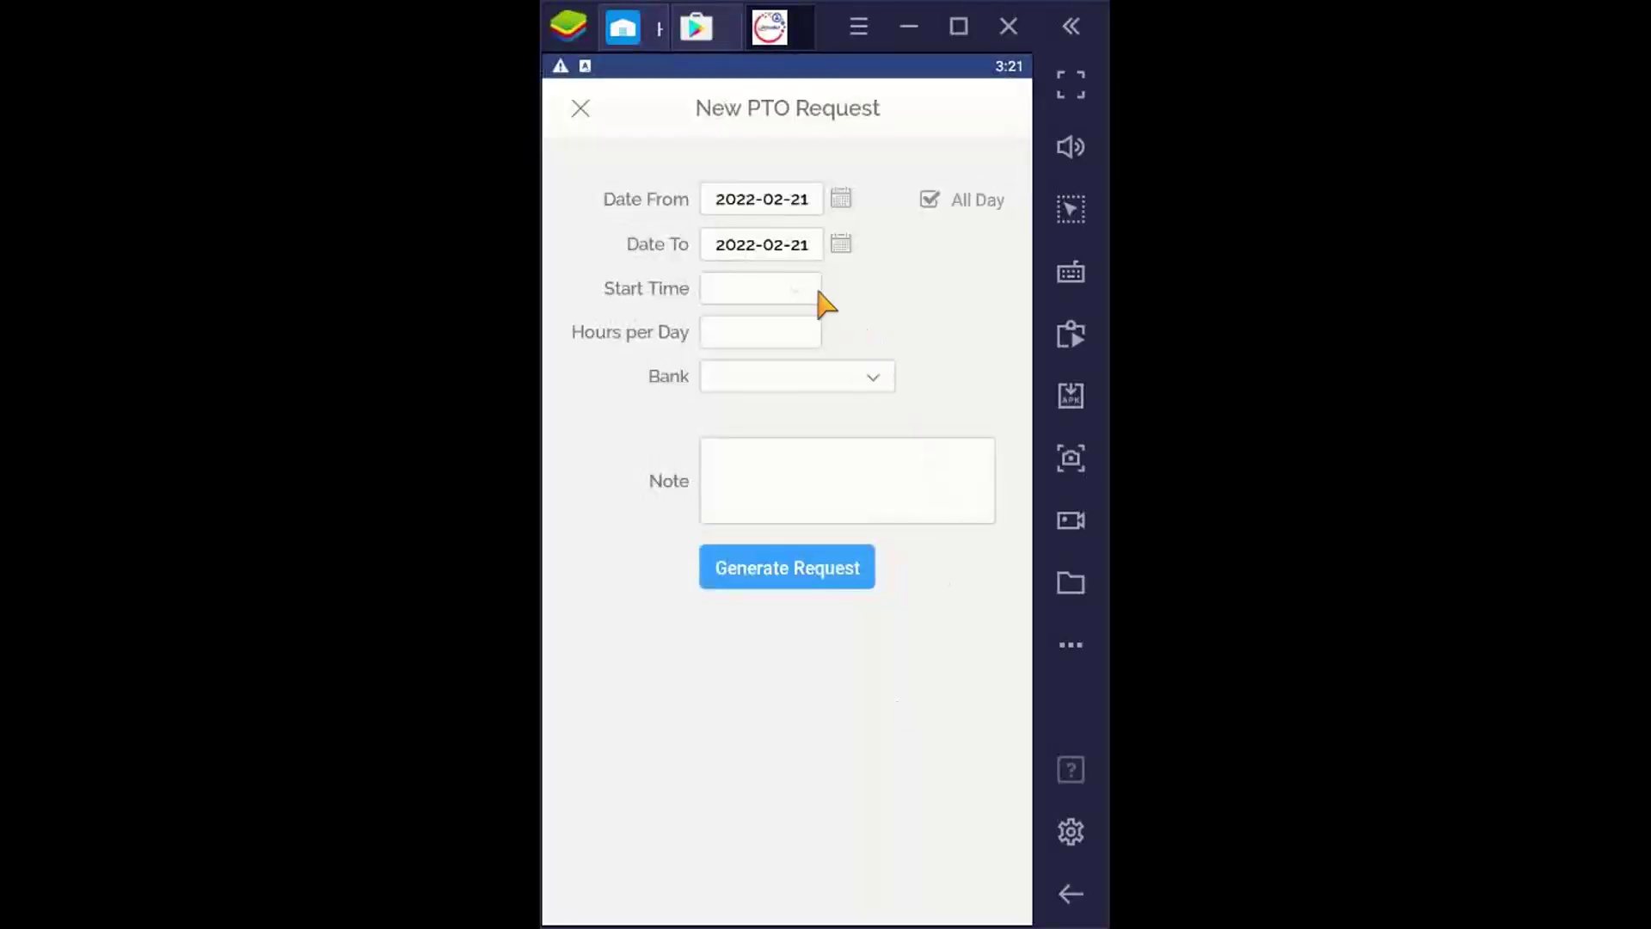
Uncheck All Day and set the start time to 08:00.
{"action": "left_click", "coordinate": [933, 202]}
{"action": "left_click", "coordinate": [801, 285]}
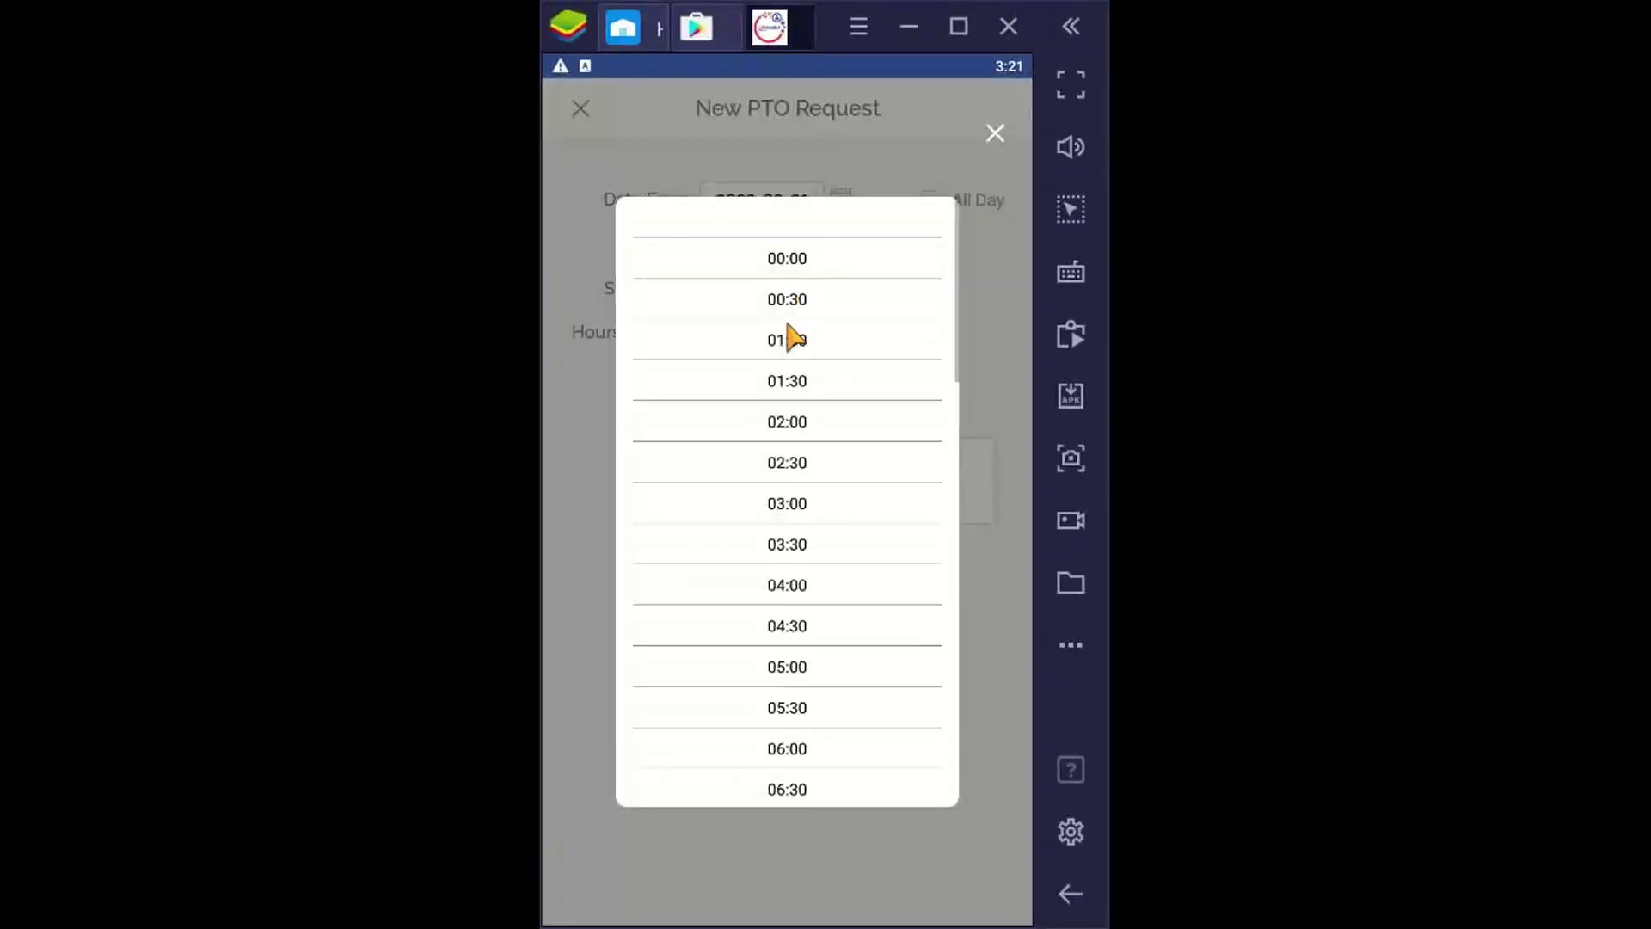
{"action": "scroll", "coordinate": [918, 461], "scroll_direction": "down", "scroll_amount": 5}
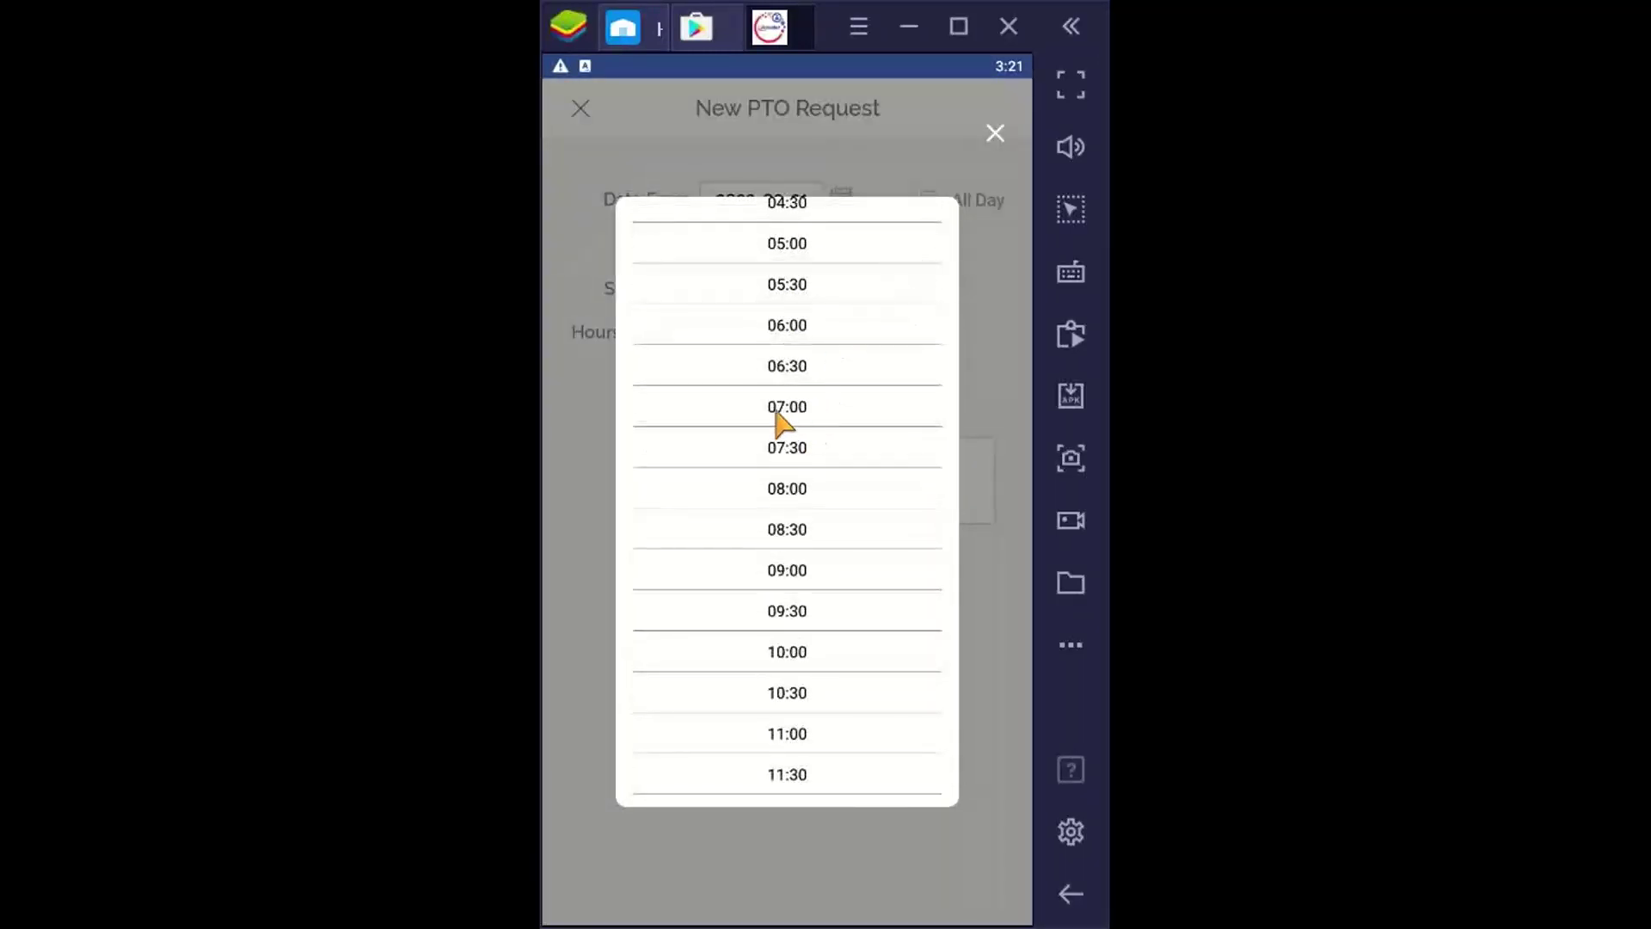
{"action": "left_click", "coordinate": [786, 490]}
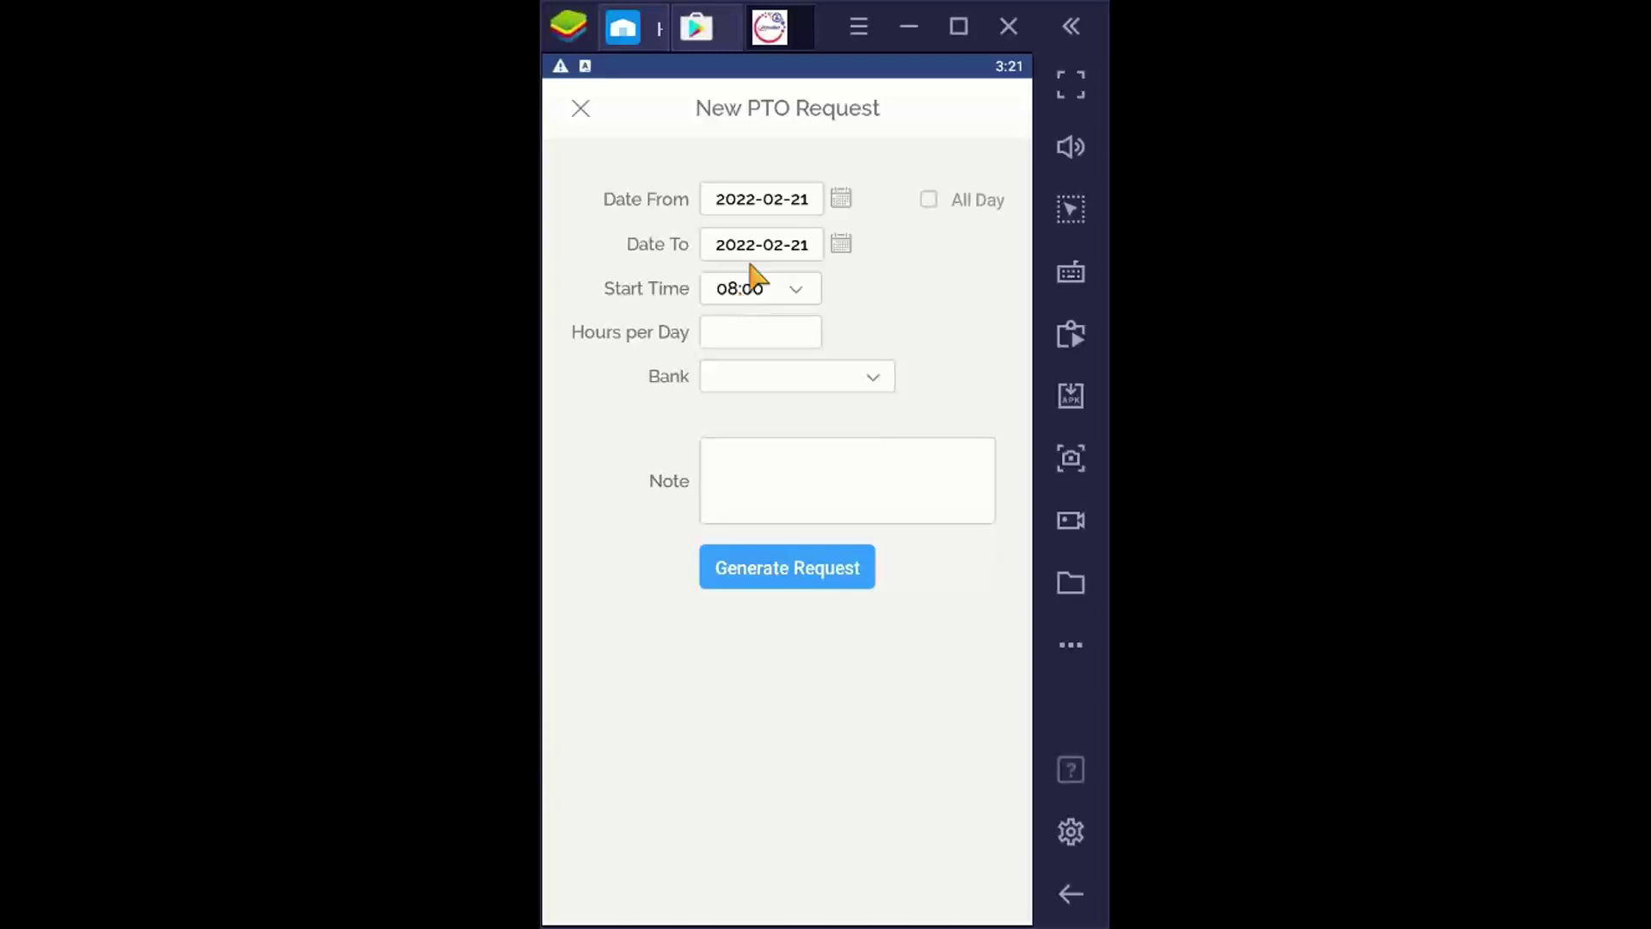
Enter 8 hours per day, charge them to the Sick bank, and generate the summary.
{"action": "left_click", "coordinate": [737, 342]}
{"action": "left_click", "coordinate": [725, 377]}
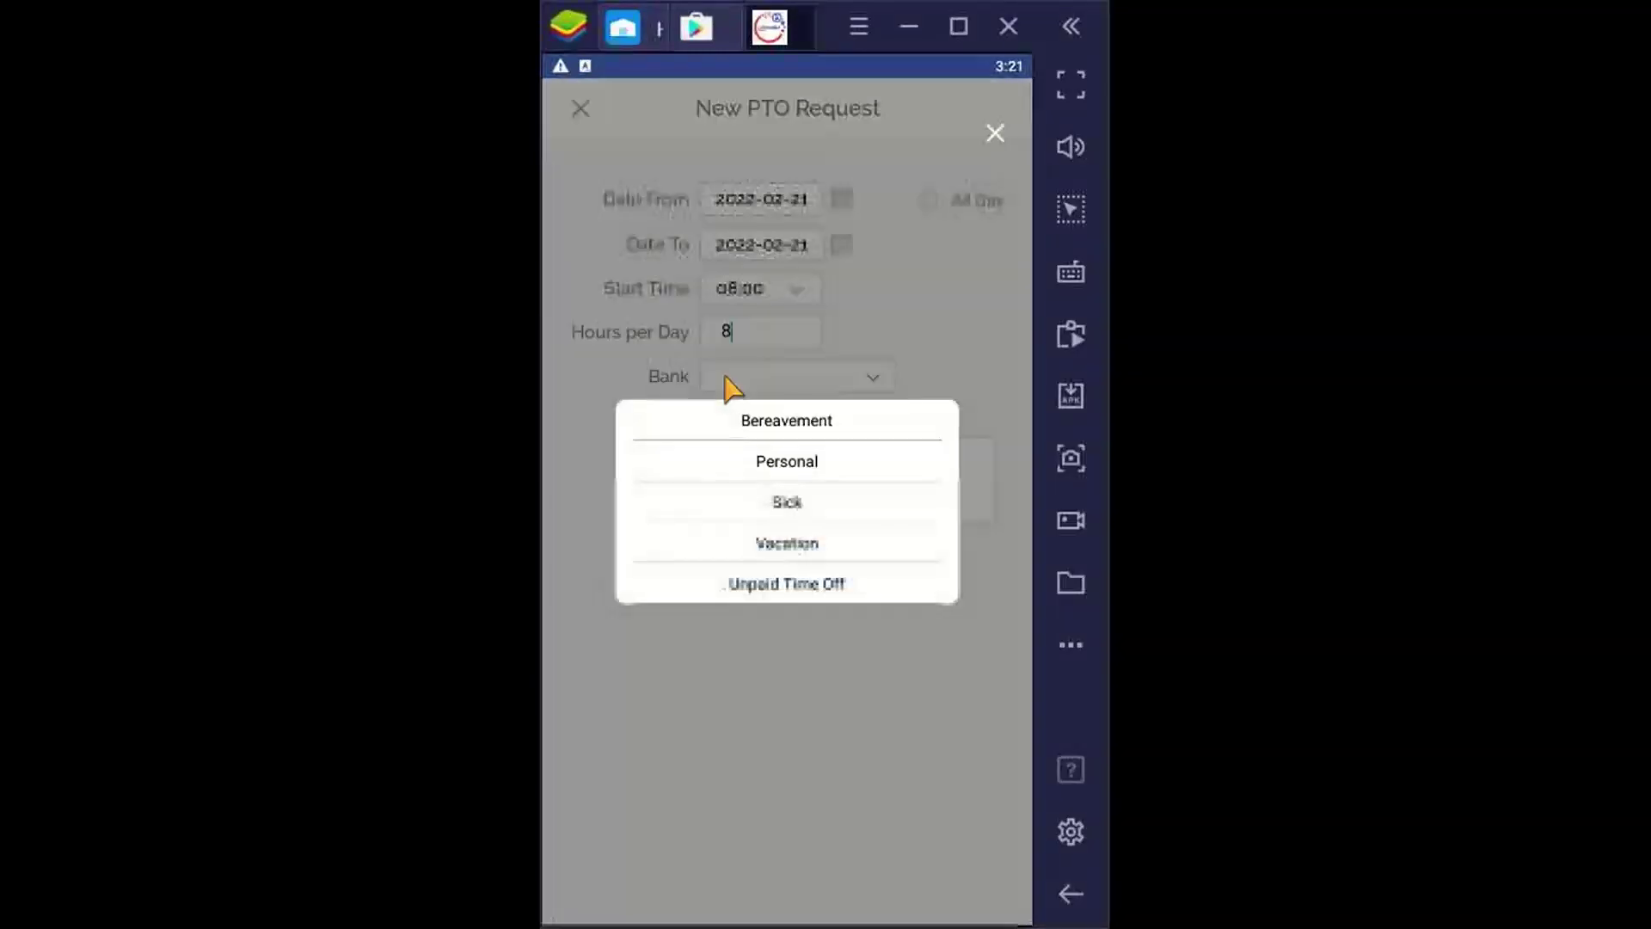
{"action": "left_click", "coordinate": [779, 506]}
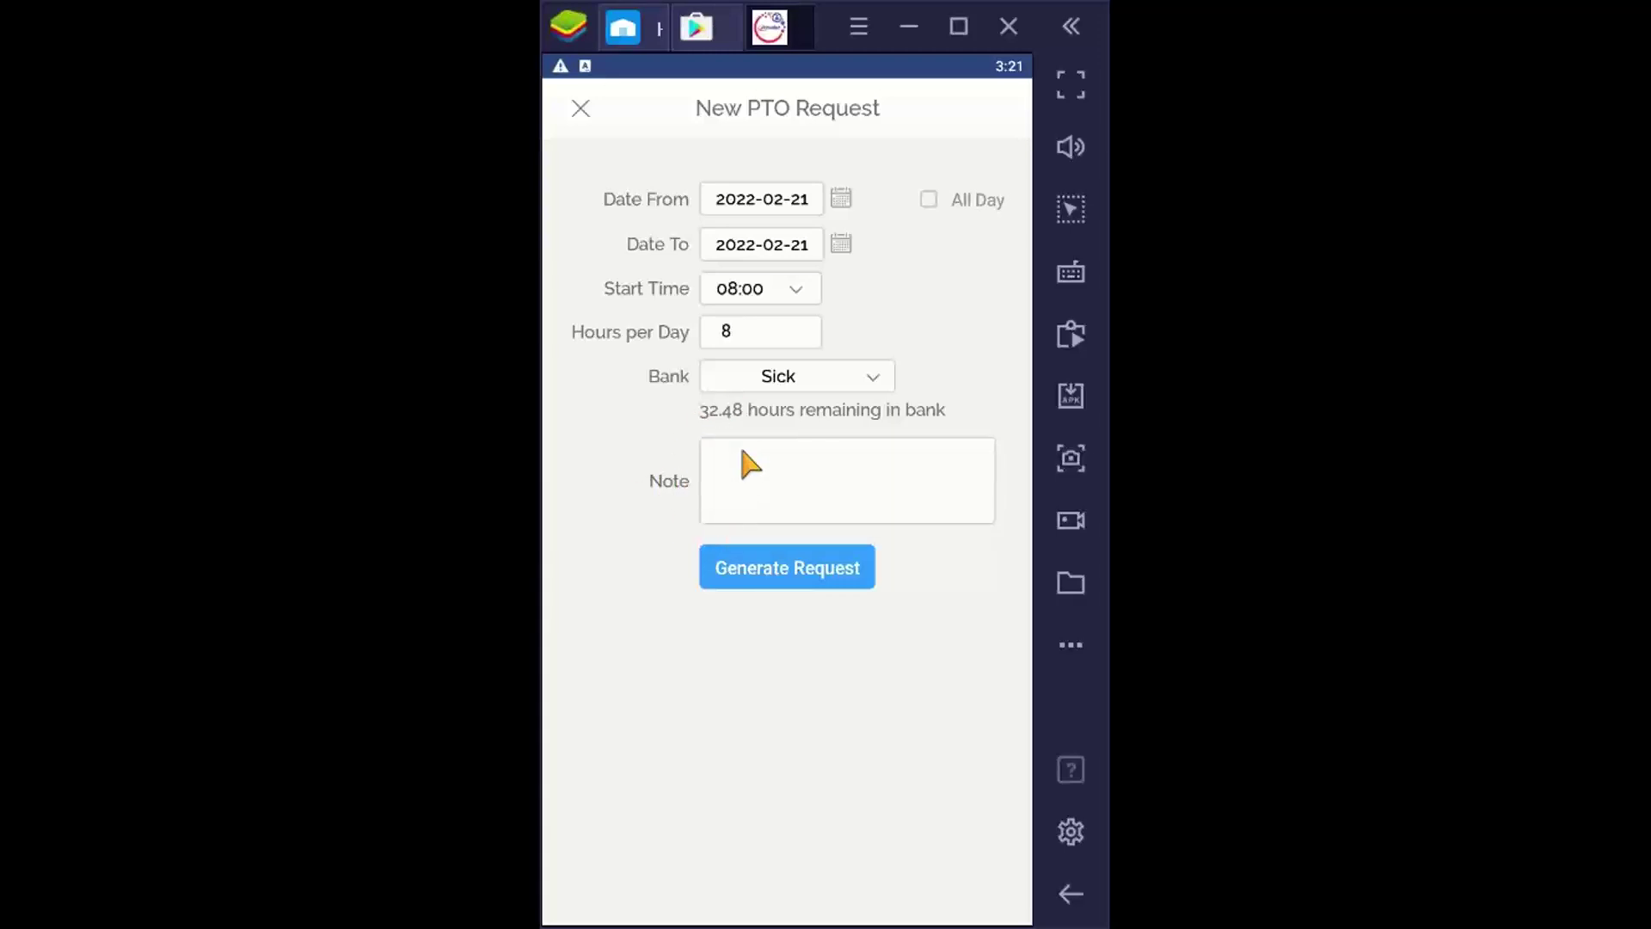
{"action": "left_click", "coordinate": [775, 572]}
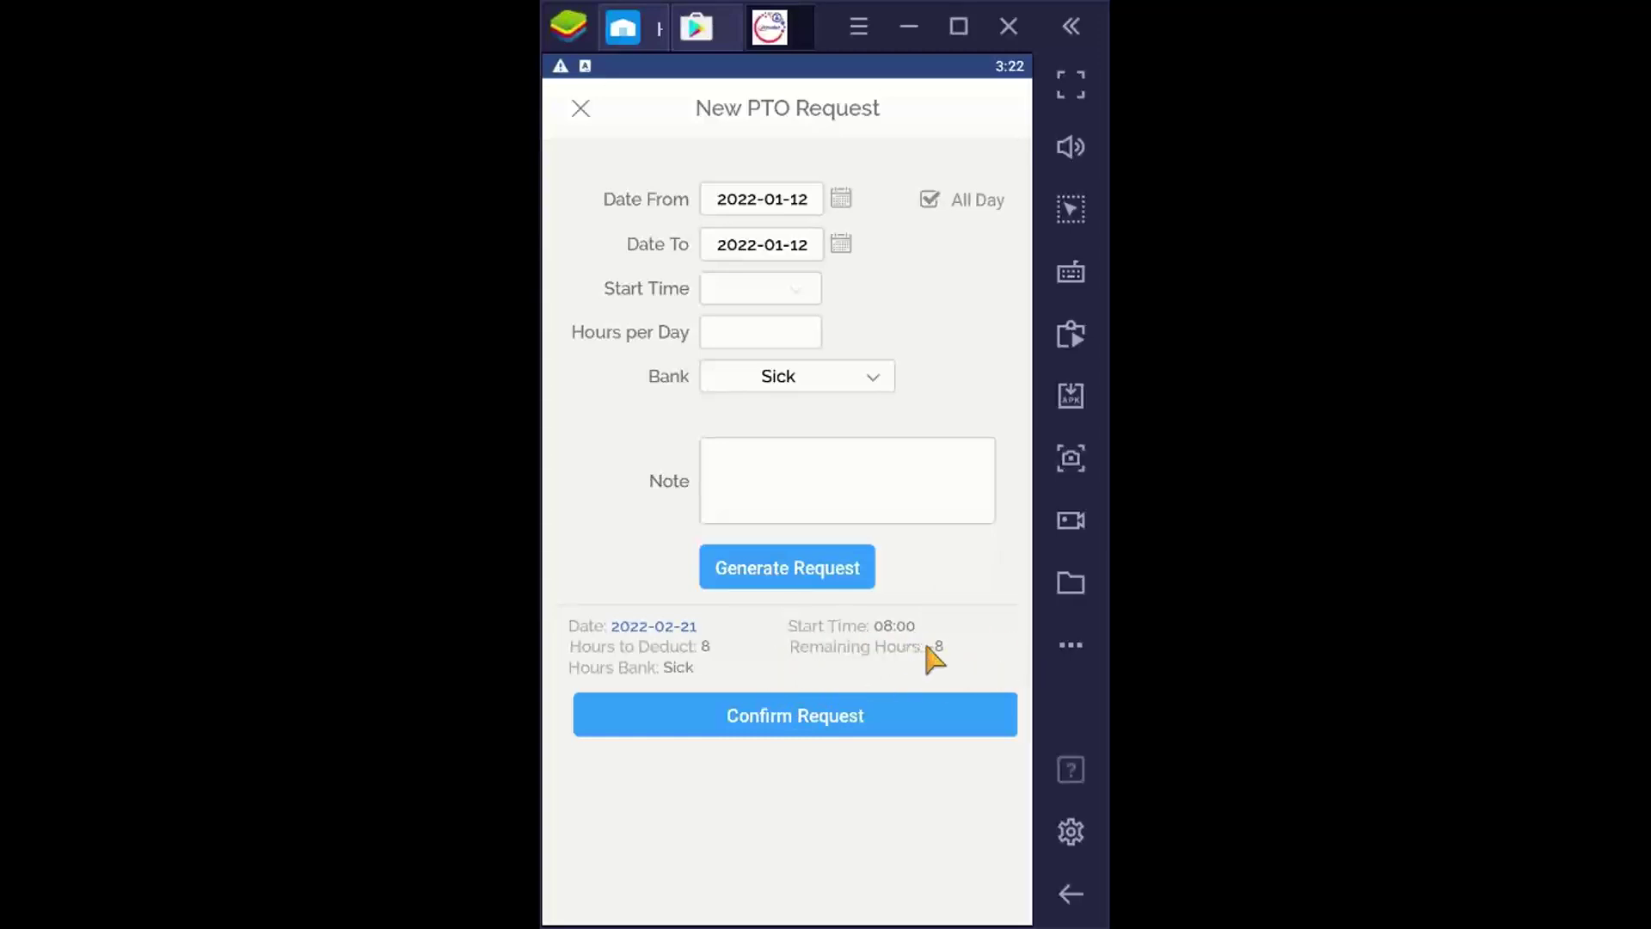
Change the bank selection to Personal and confirm the PTO request.
{"action": "left_click", "coordinate": [770, 378]}
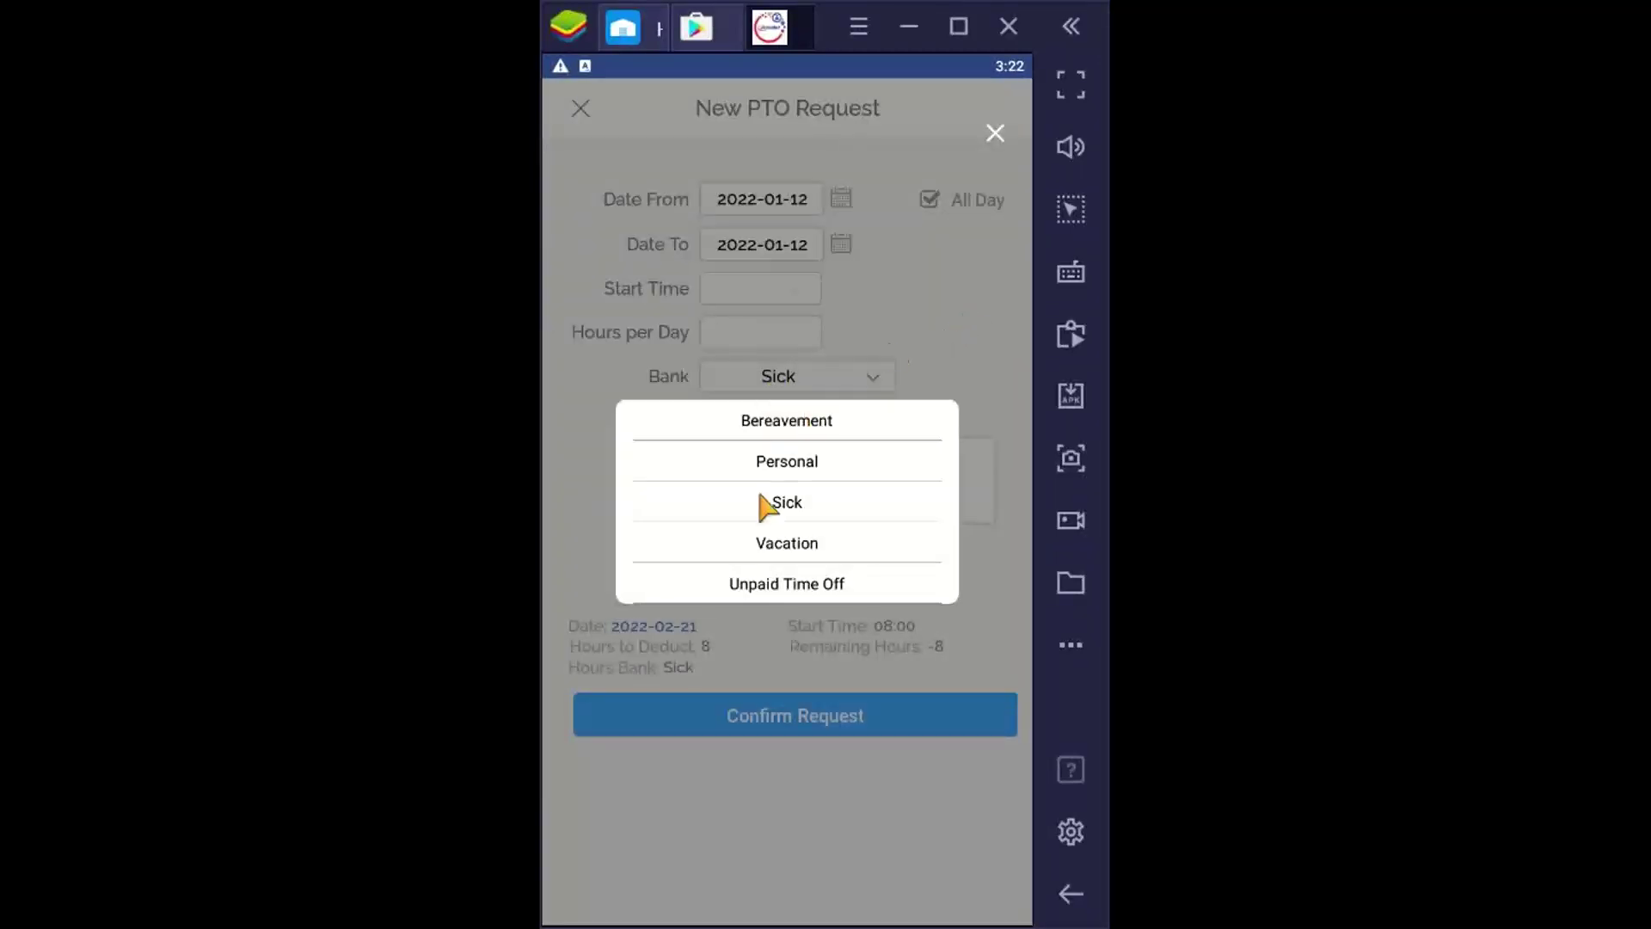
{"action": "left_click", "coordinate": [787, 464]}
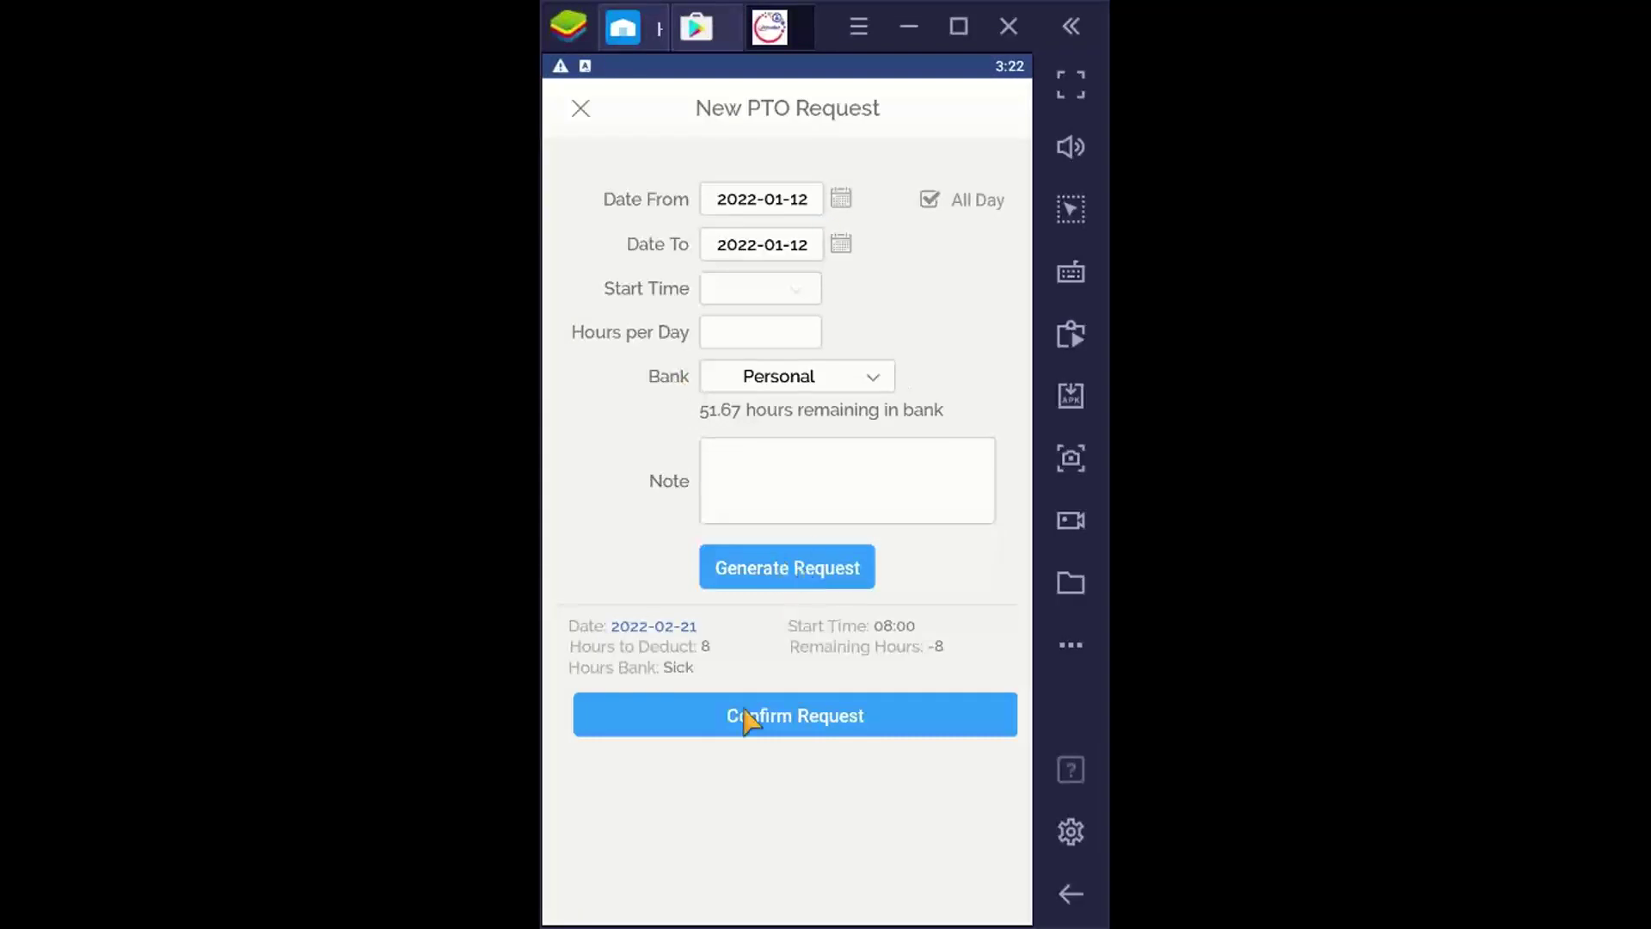
{"action": "left_click", "coordinate": [785, 729]}
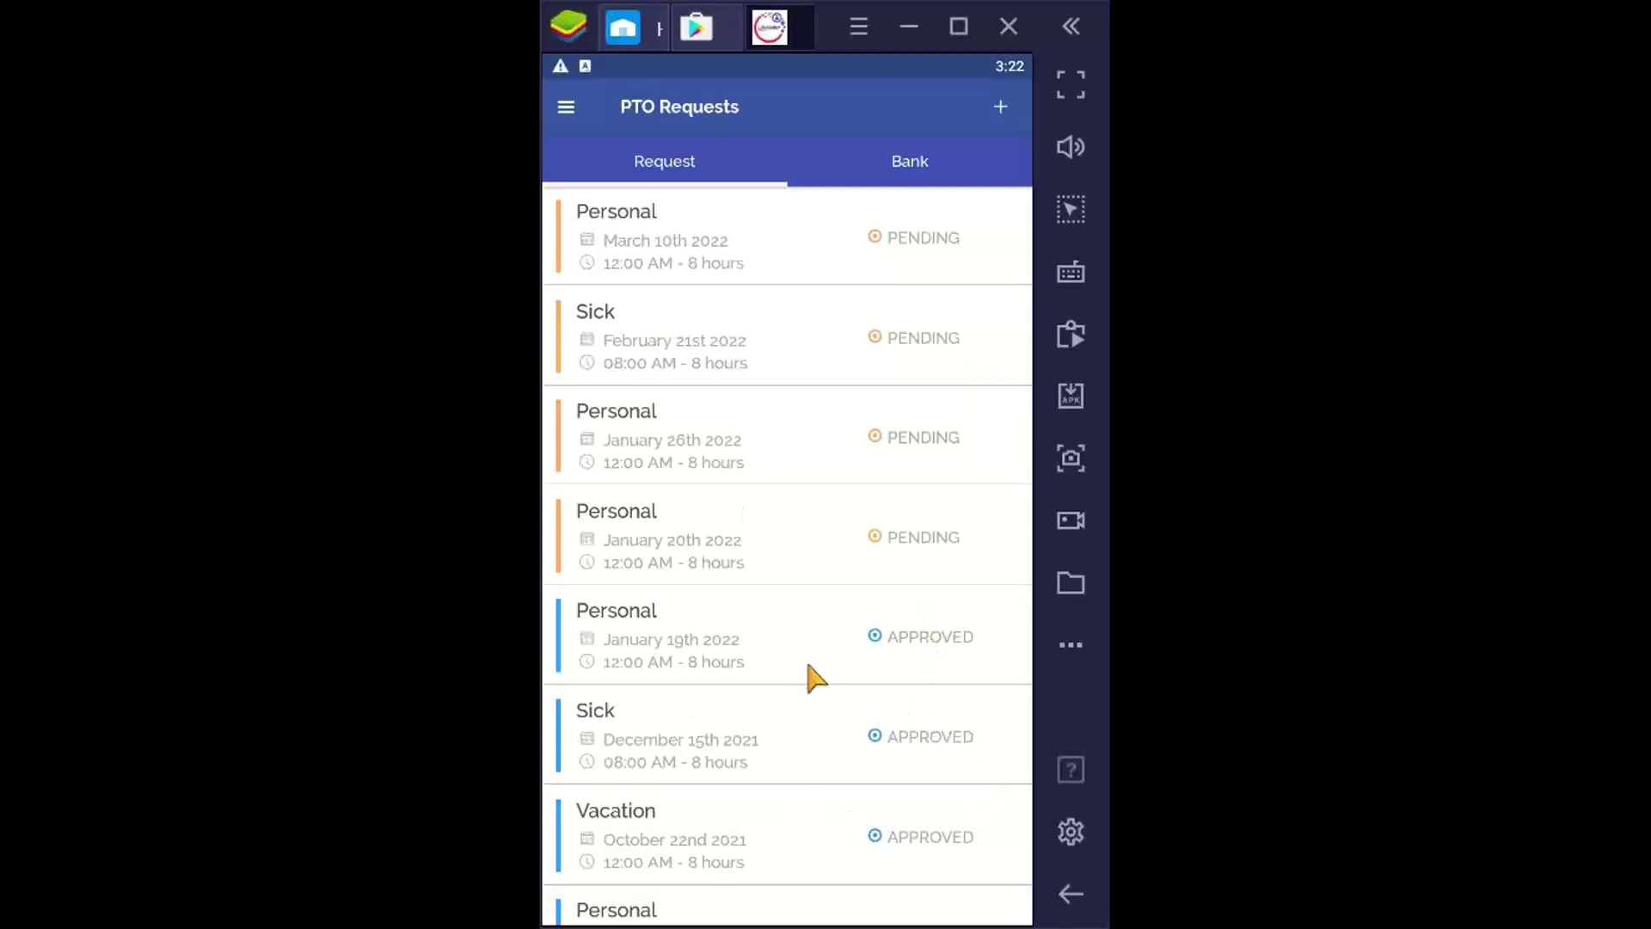
Review the remaining hours in each bank, then return to the Dashboard.
{"action": "left_click", "coordinate": [906, 164]}
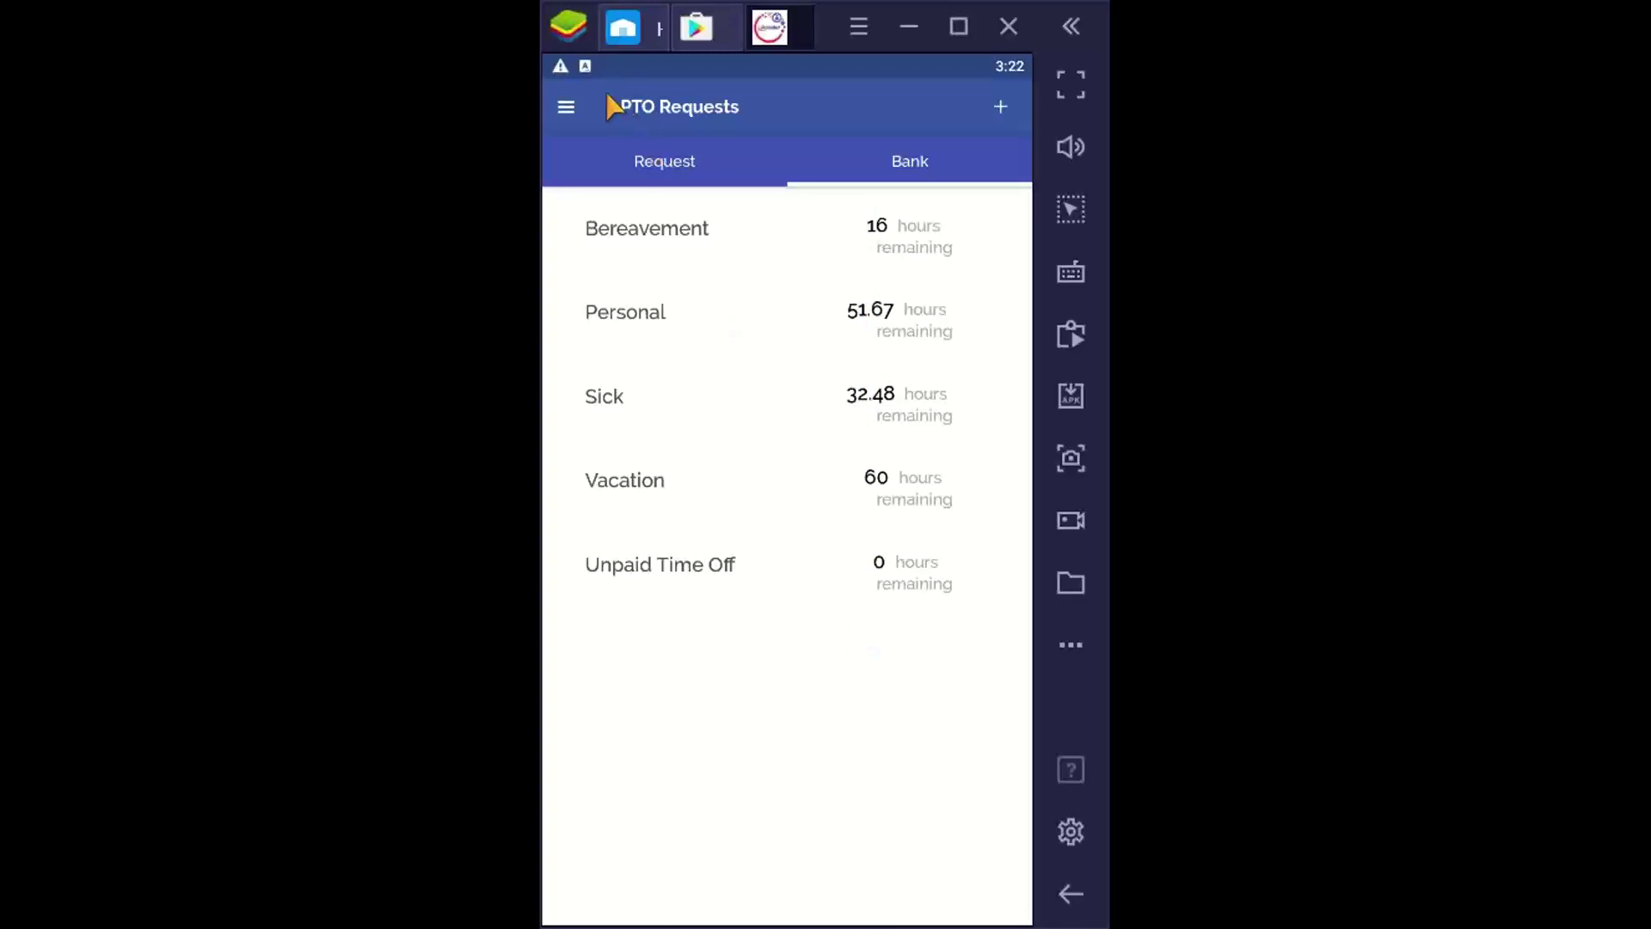
{"action": "left_click", "coordinate": [568, 110]}
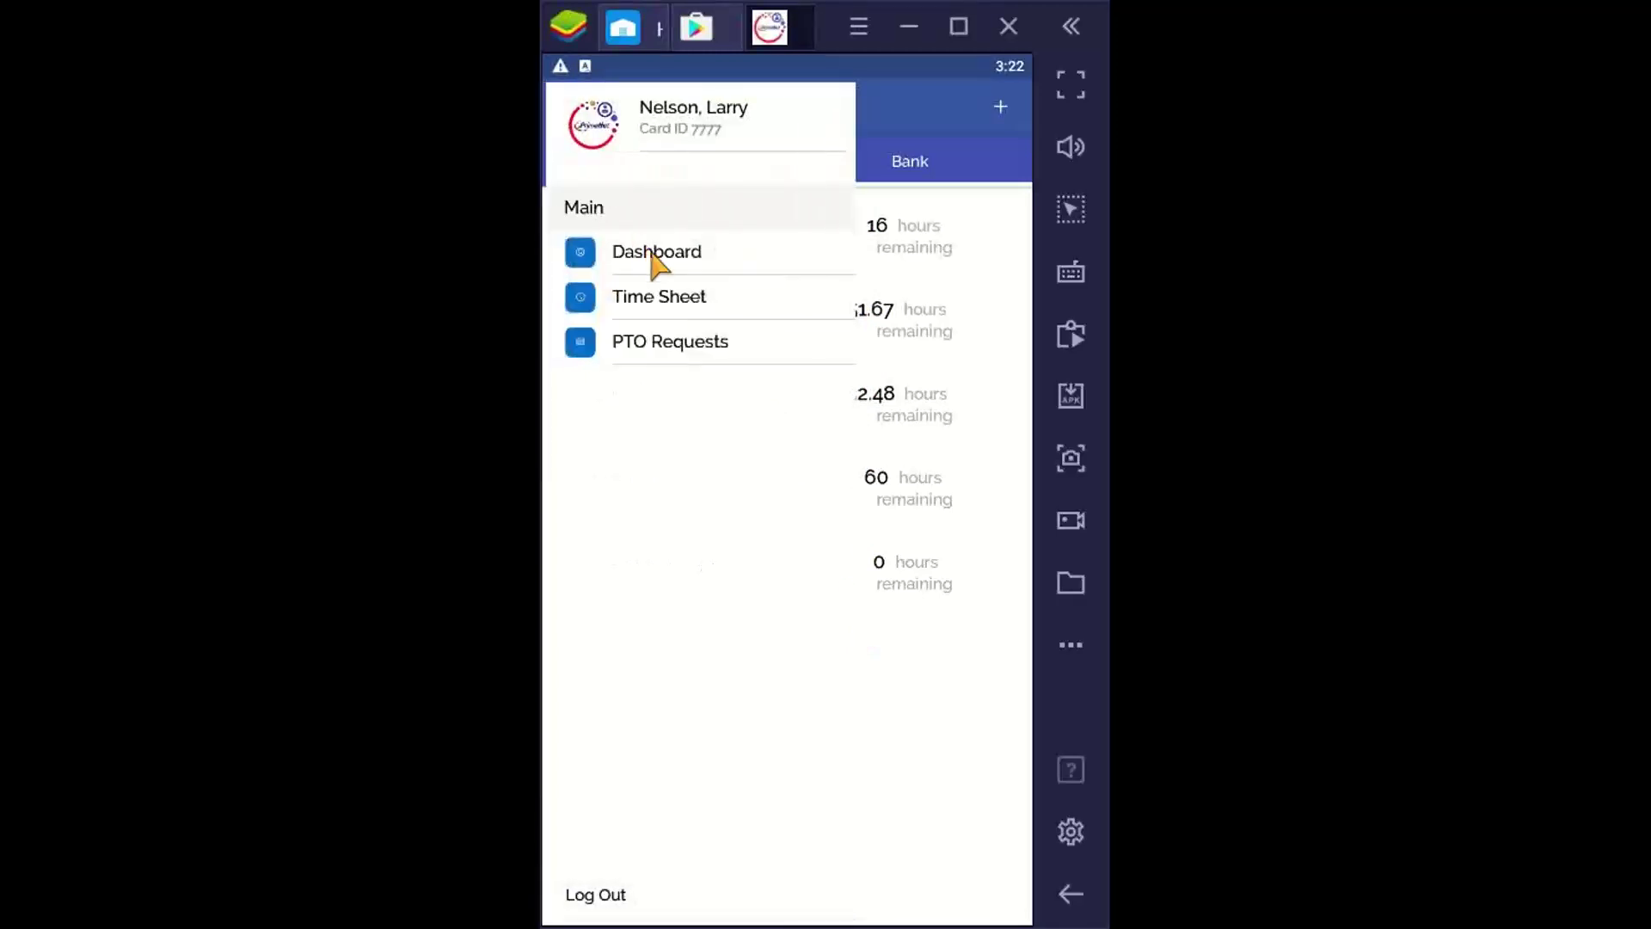
{"action": "left_click", "coordinate": [654, 261]}
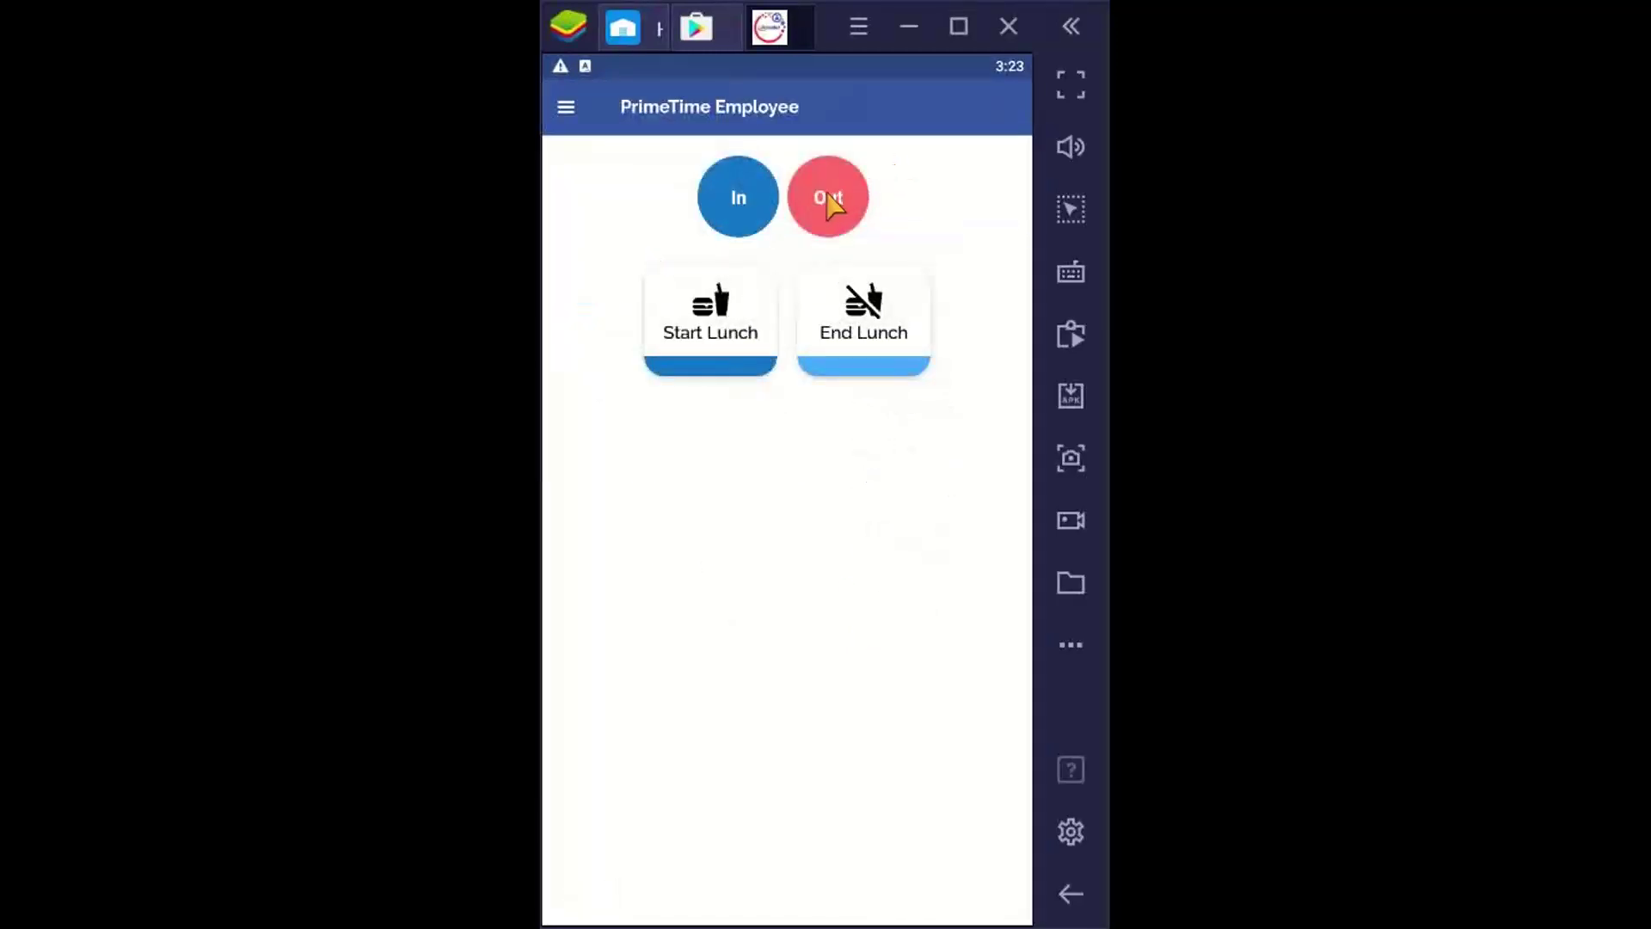